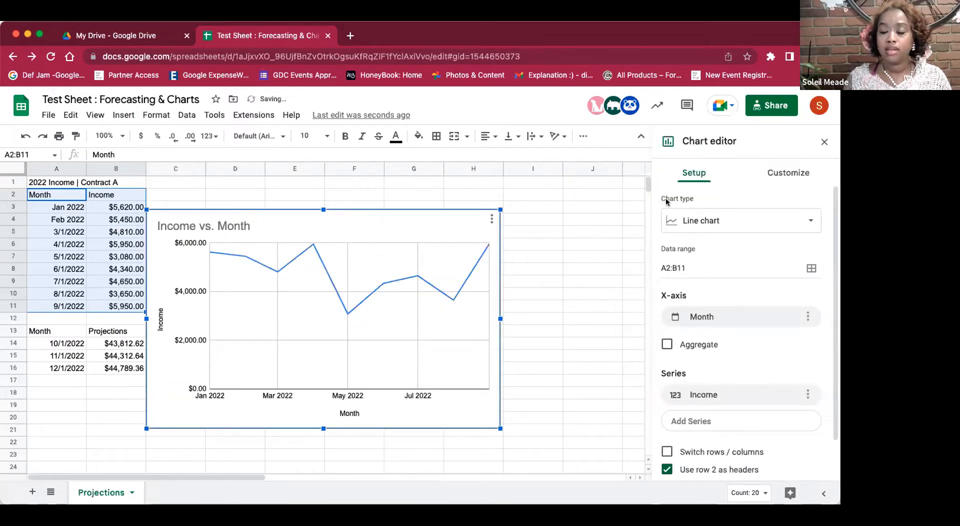
# - Move the Income vs. Month chart away from the data columns and change its type to a combo chart
pyautogui.moveTo(449, 214); pyautogui.dragTo(559, 190)
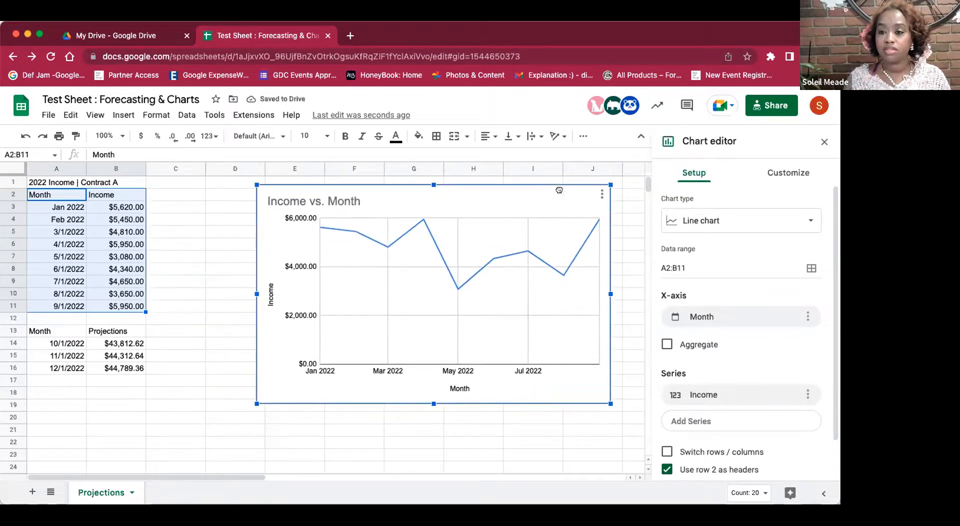
pyautogui.click(802, 220)
pyautogui.scroll(-1, 758, 350)
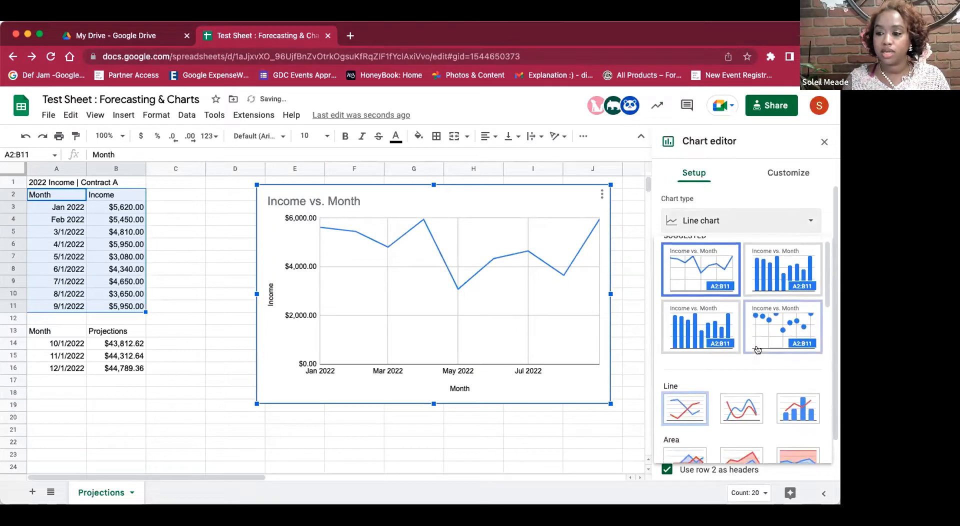
pyautogui.click(694, 300)
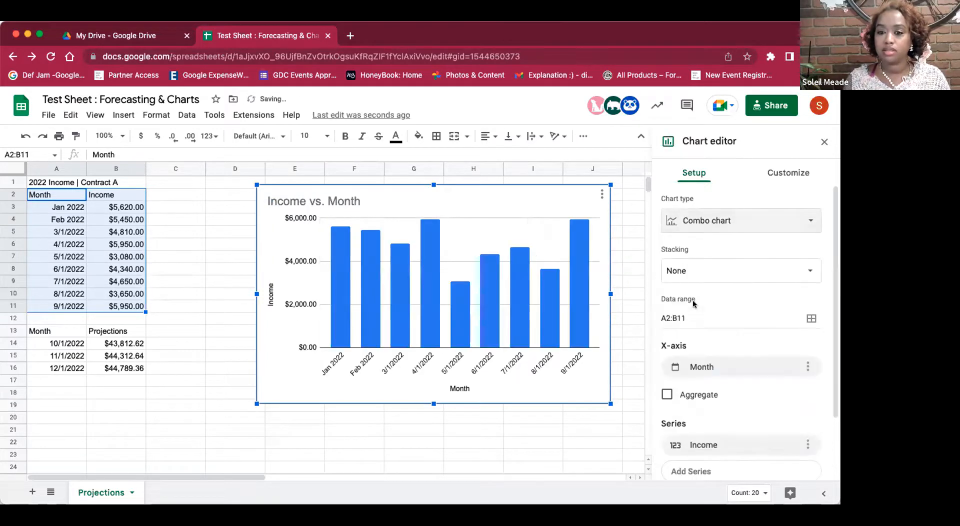
# - Change the Income vs. Month chart to a pie chart and leave chart editing
pyautogui.click(806, 218)
pyautogui.scroll(-5, 743, 386)
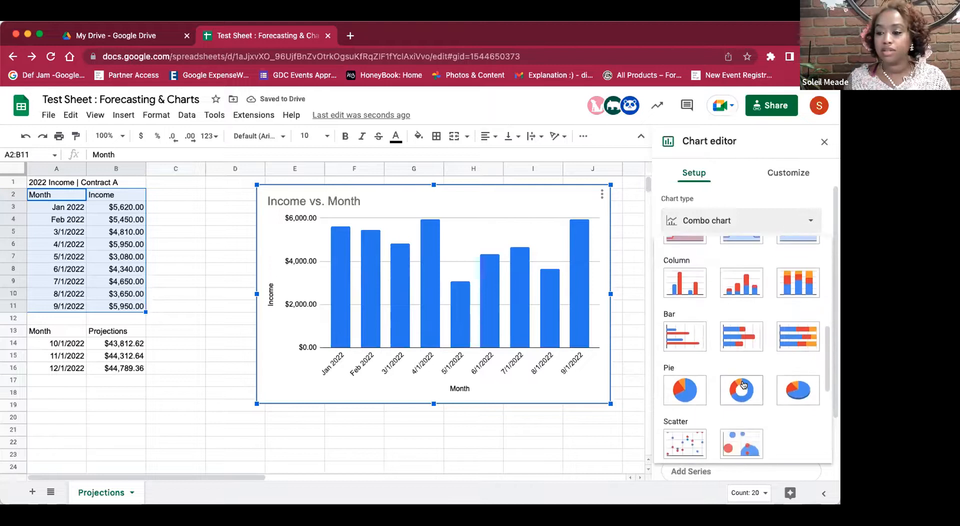
pyautogui.click(680, 392)
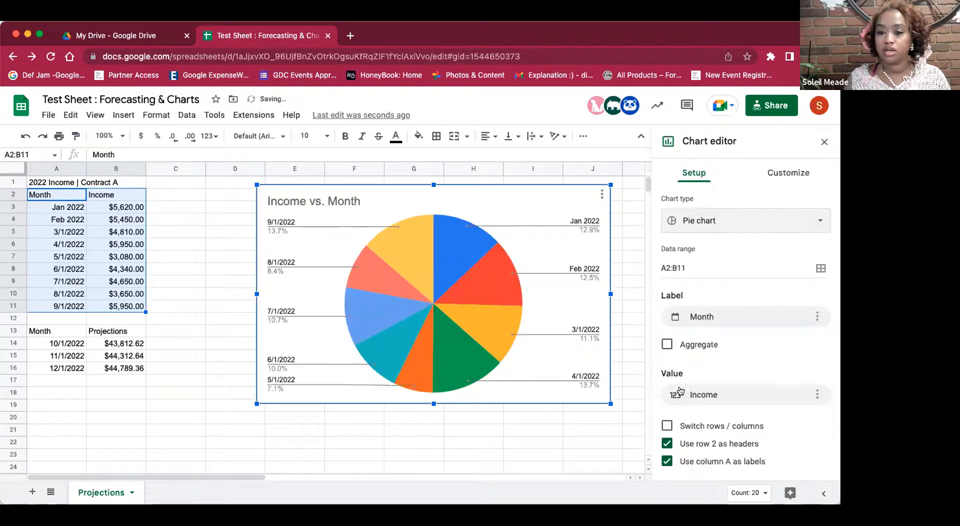
pyautogui.click(467, 428)
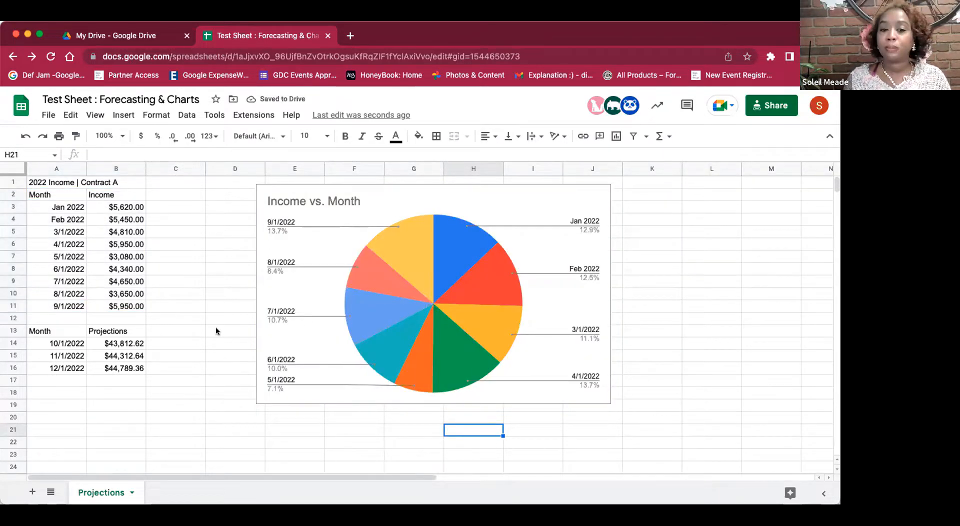
pyautogui.click(186, 332)
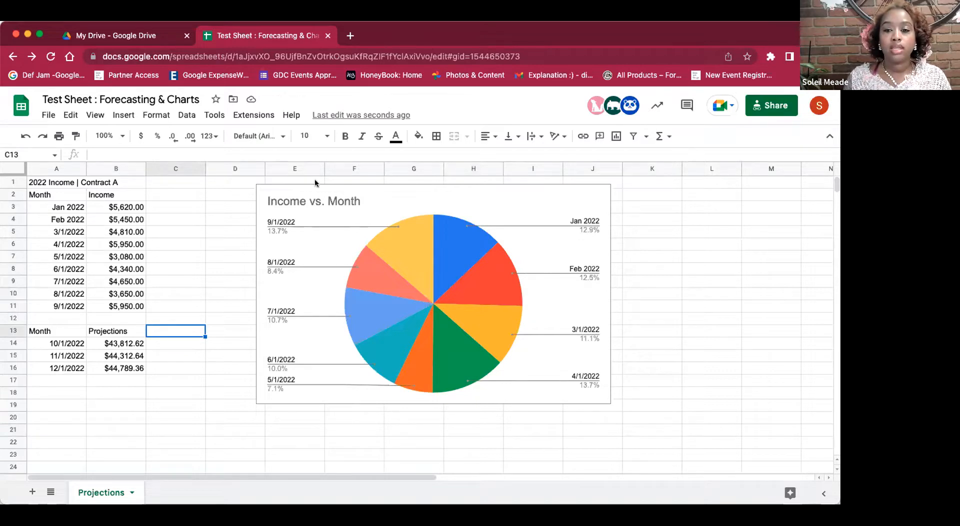
pyautogui.click(421, 189)
pyautogui.click(164, 168)
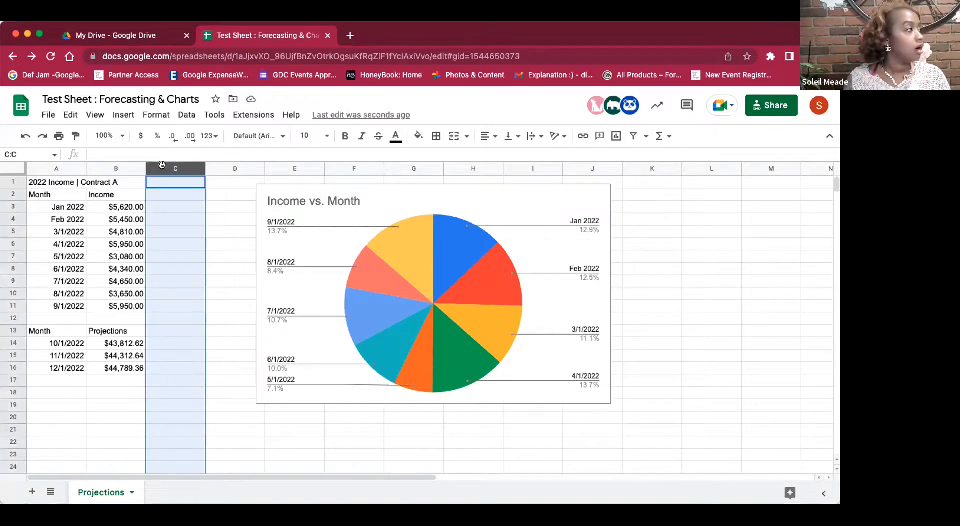
pyautogui.click(166, 185)
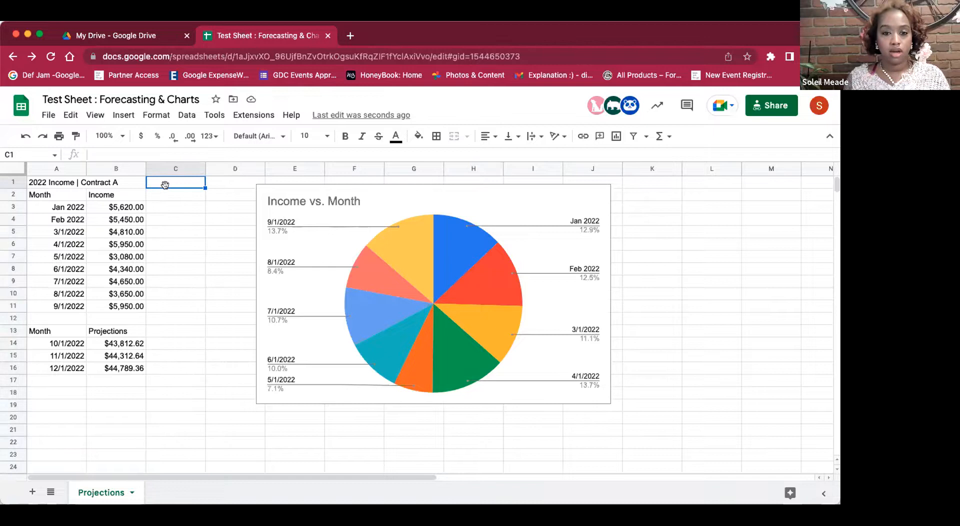
pyautogui.click(116, 168)
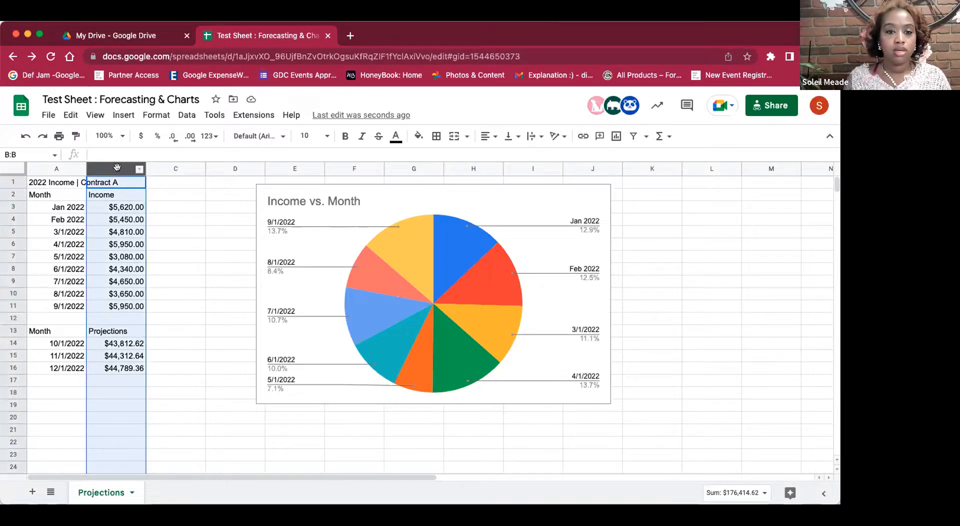
pyautogui.rightClick(117, 170)
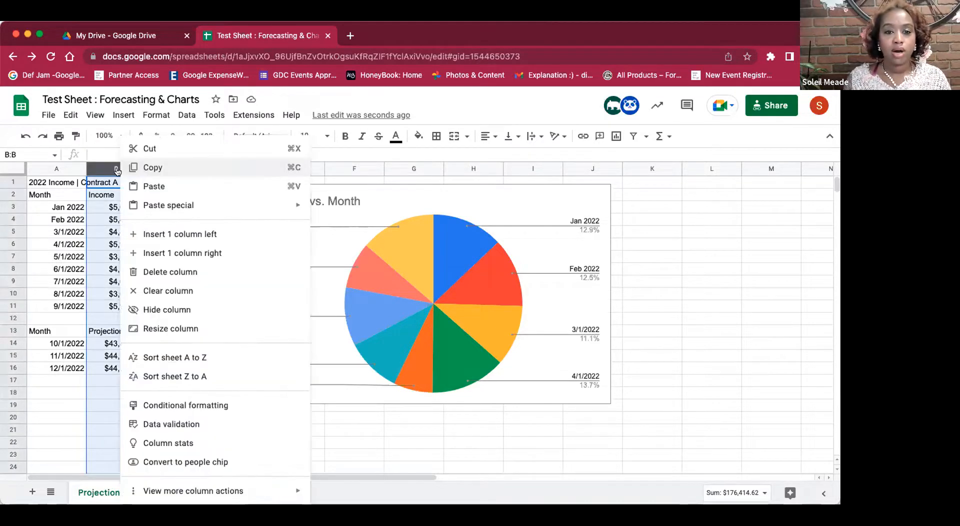
pyautogui.click(155, 234)
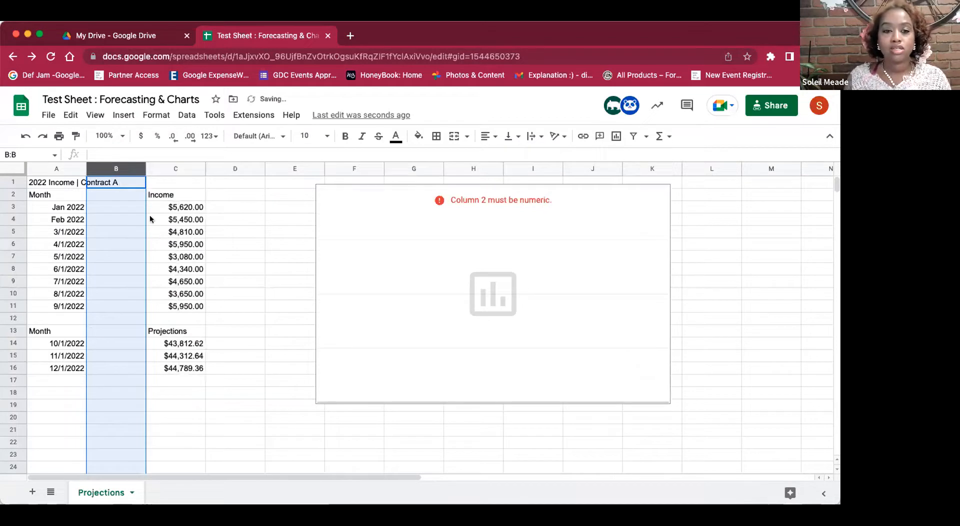
pyautogui.click(123, 193)
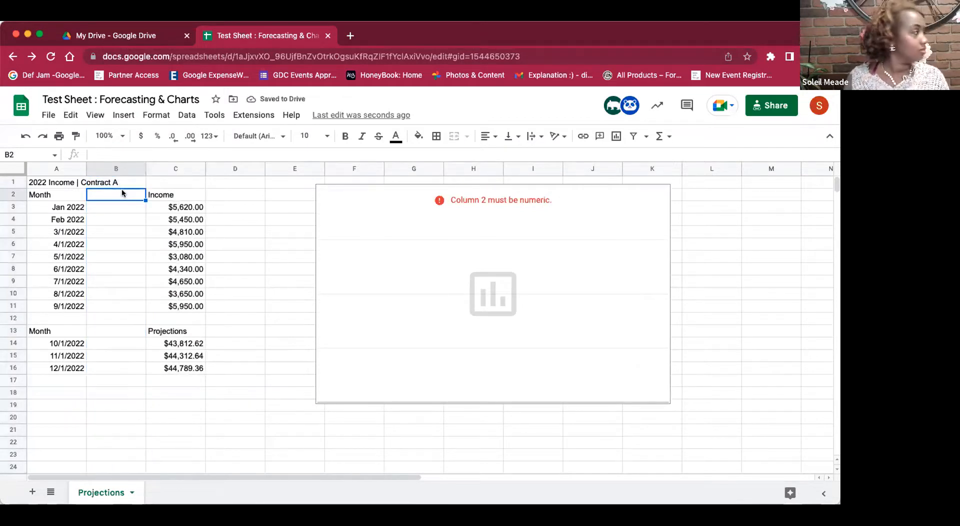
pyautogui.doubleClick(121, 191)
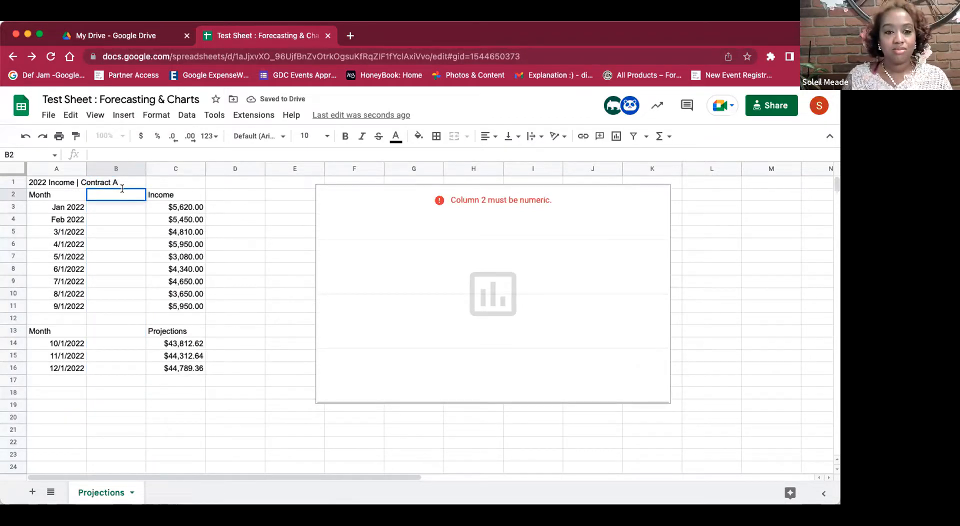
pyautogui.write('R')
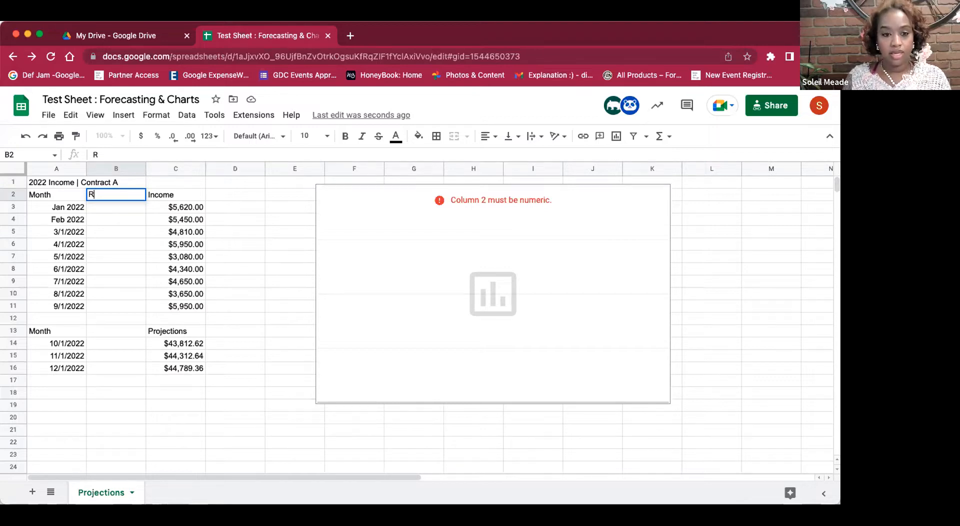
pyautogui.click(121, 168)
pyautogui.rightClick(122, 170)
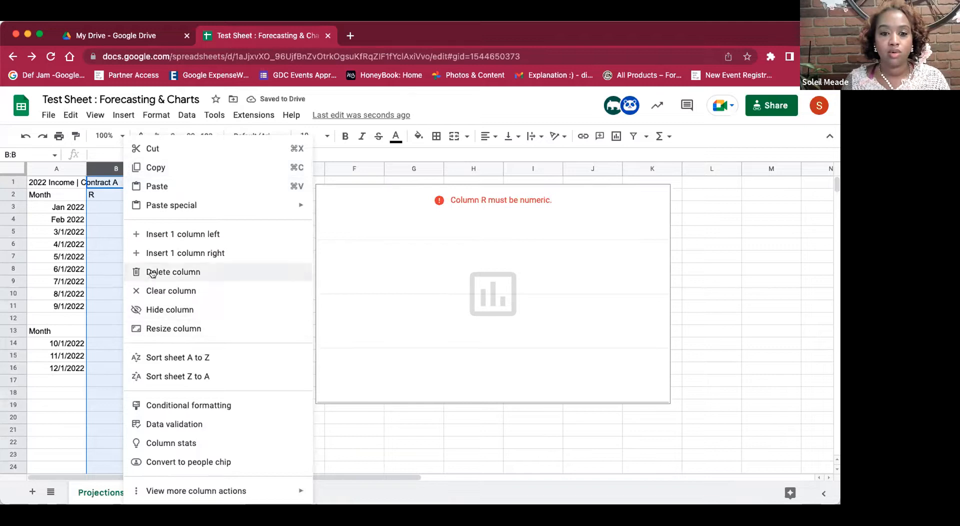
pyautogui.click(153, 271)
# - Insert a column before the Income column and enter the heading Resources in cell B2
pyautogui.rightClick(118, 169)
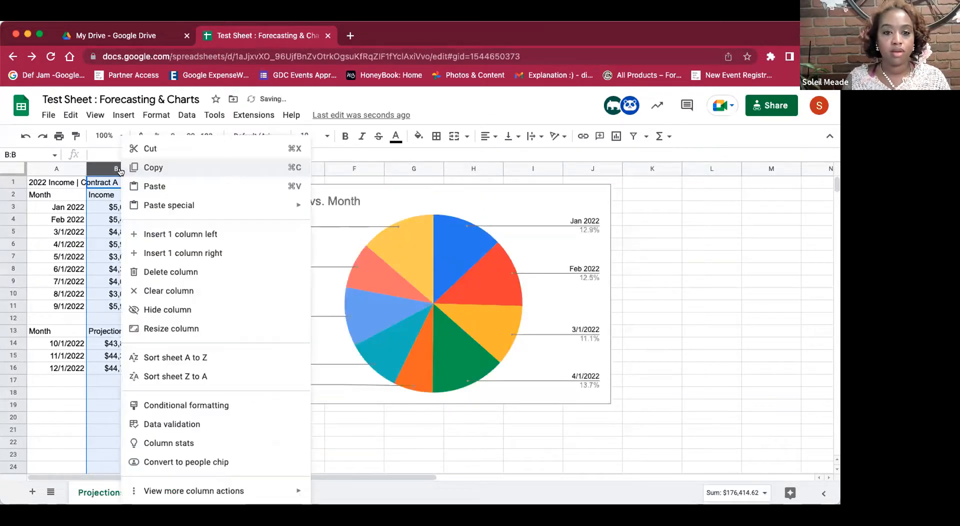
pyautogui.click(145, 236)
pyautogui.click(124, 196)
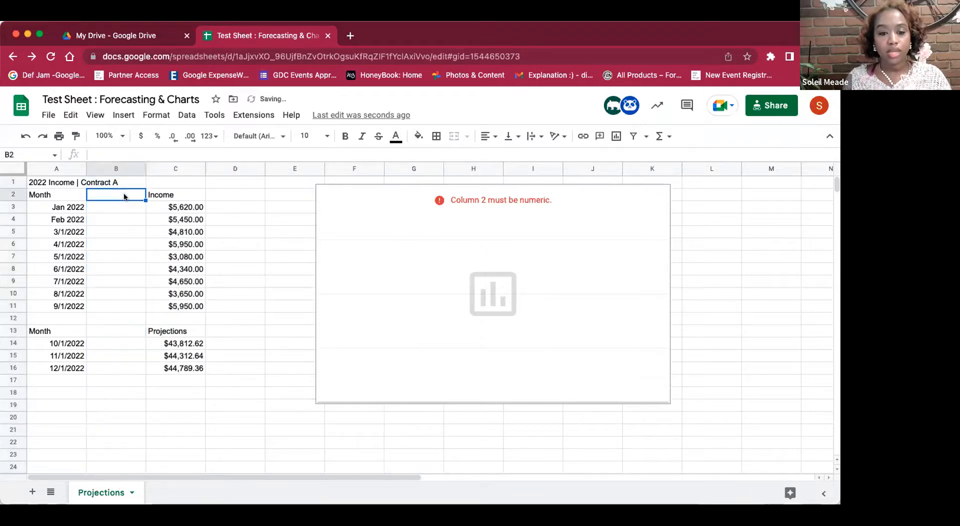
pyautogui.write('Resources')
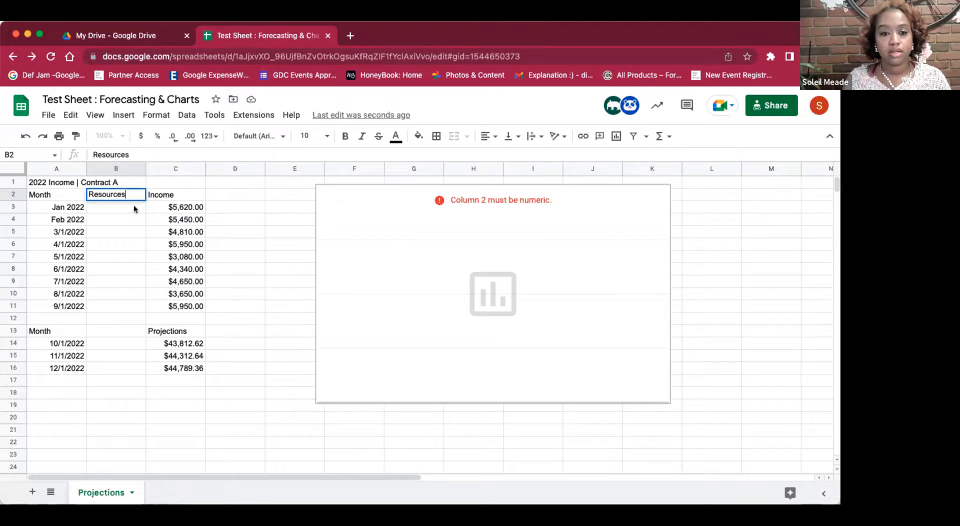
# - Enter Event Flyer in the Resources cell for Jan 2022 and keep that cell selected
pyautogui.click(134, 207)
pyautogui.write('Ev')
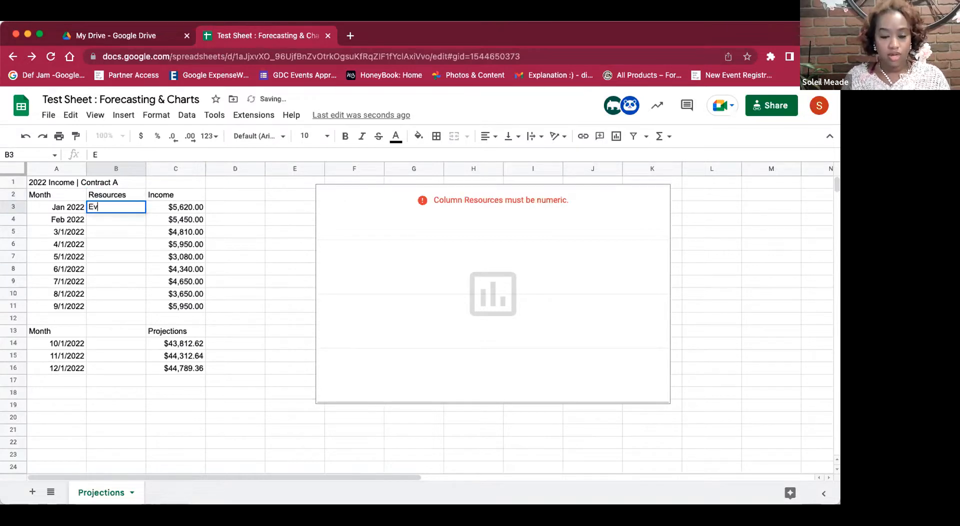
pyautogui.write('ent Flyer')
pyautogui.press('Return')
pyautogui.click(126, 207)
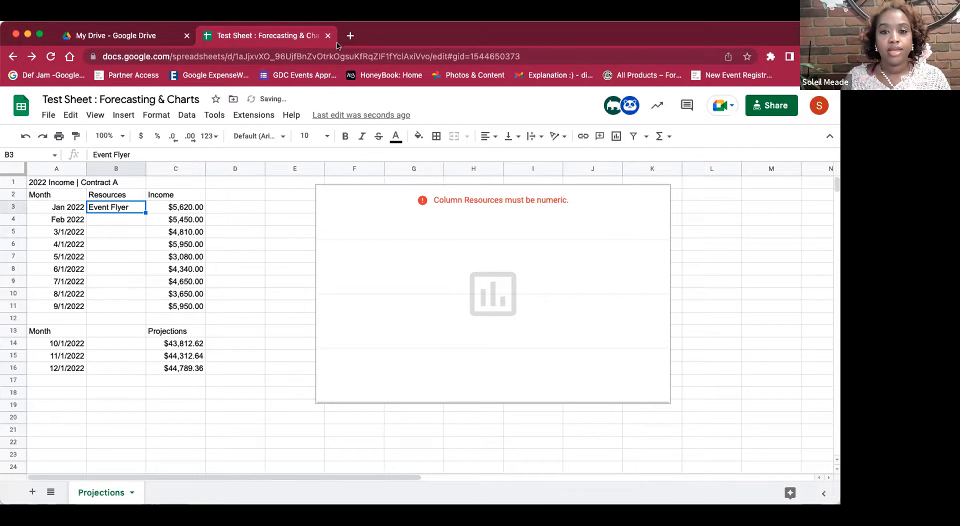
# - Switch to Google Drive and search for Flyer
pyautogui.click(91, 39)
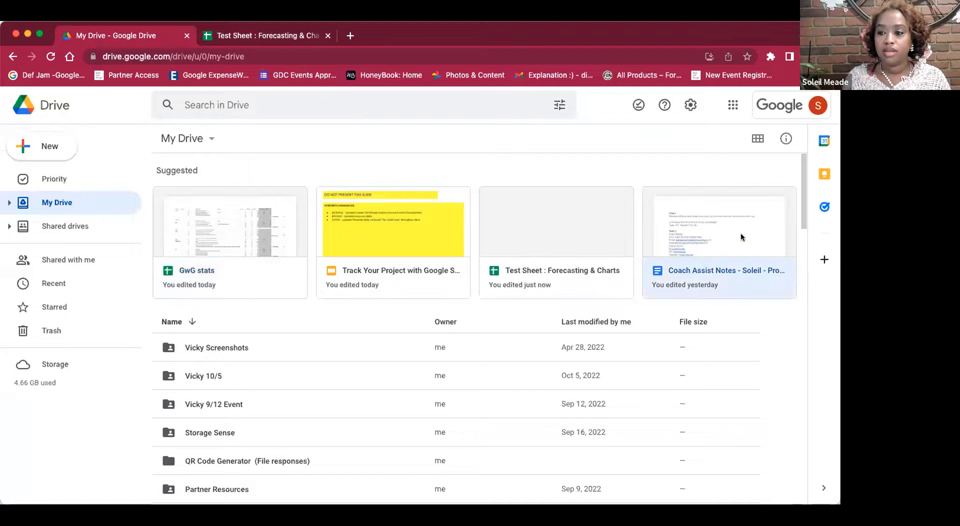
pyautogui.scroll(-1, 241, 383)
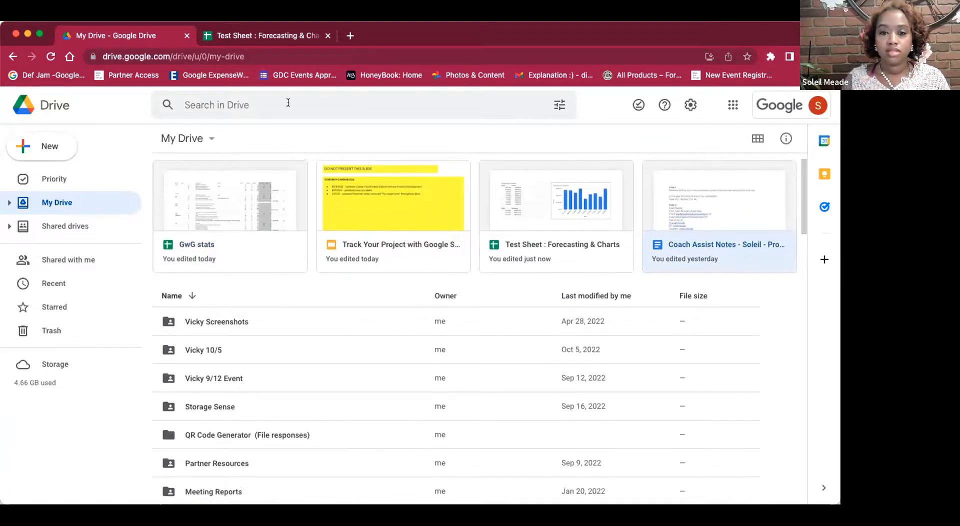
pyautogui.click(242, 105)
pyautogui.write('Flyer')
pyautogui.press('Return')
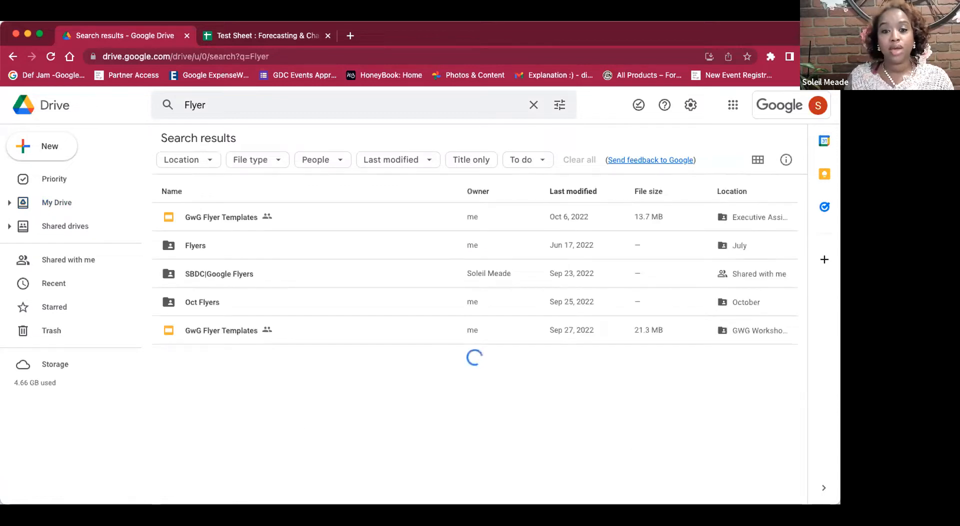
# - Open the Flyers folder, preview Make Website Work For Your Flyer.jpeg and return to the folder
pyautogui.doubleClick(190, 247)
pyautogui.doubleClick(243, 247)
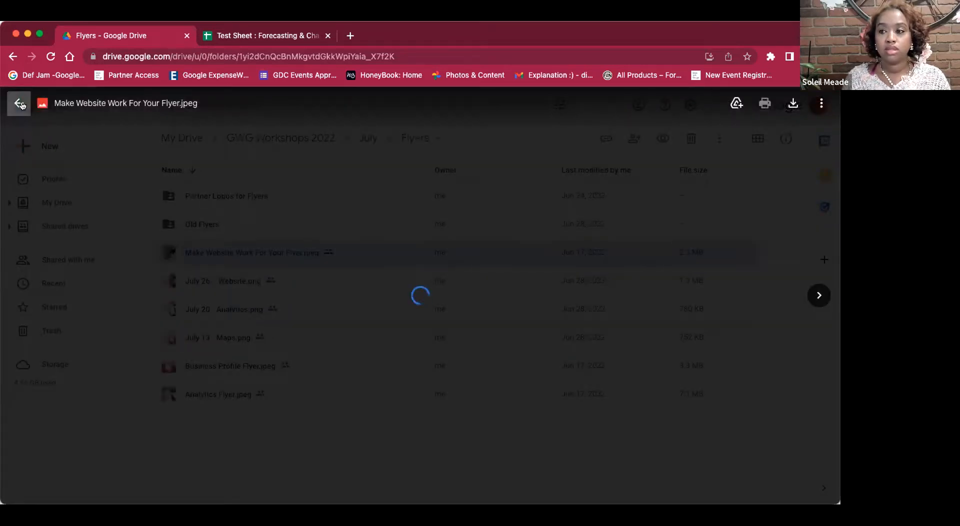
pyautogui.click(20, 104)
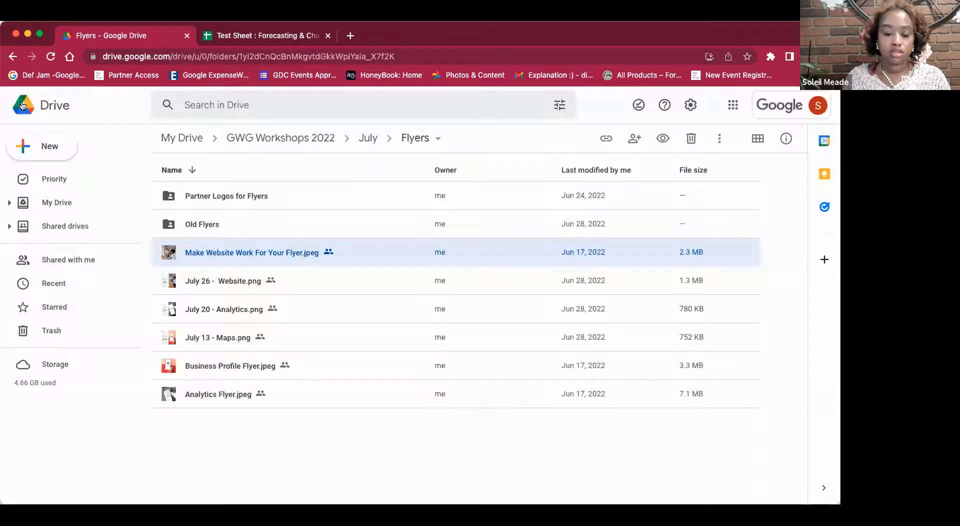
pyautogui.doubleClick(384, 257)
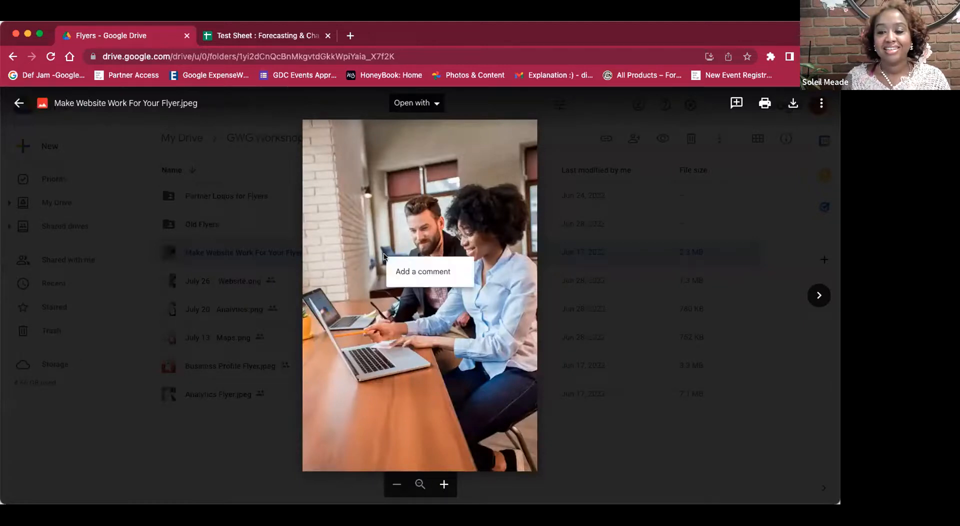
pyautogui.click(20, 103)
# - Copy the sharing link of Make Website Work For Your Flyer.jpeg and close its sharing settings
pyautogui.rightClick(356, 254)
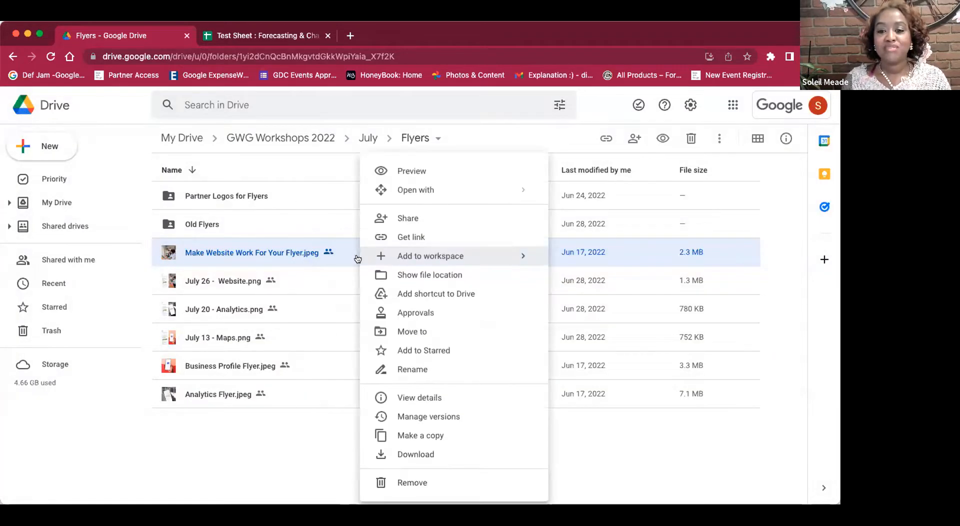
pyautogui.click(403, 237)
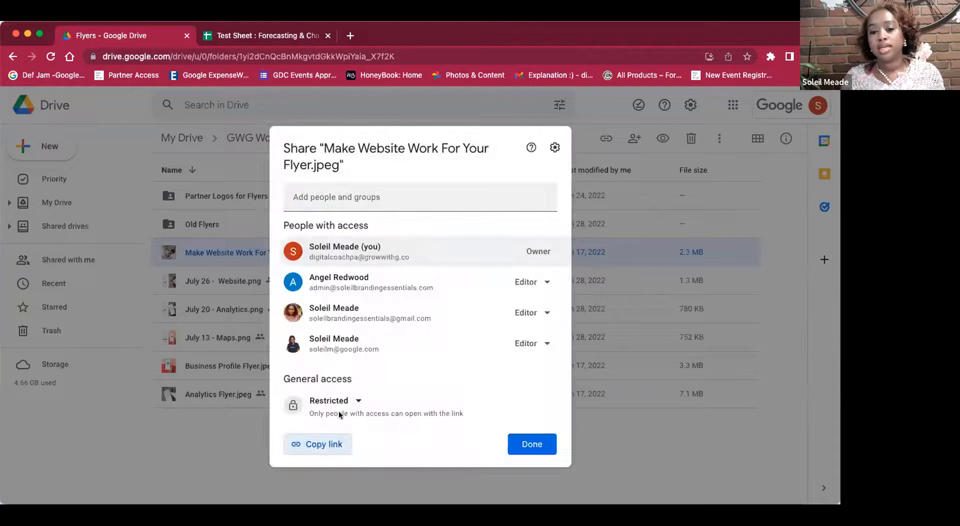
pyautogui.click(320, 444)
pyautogui.click(512, 447)
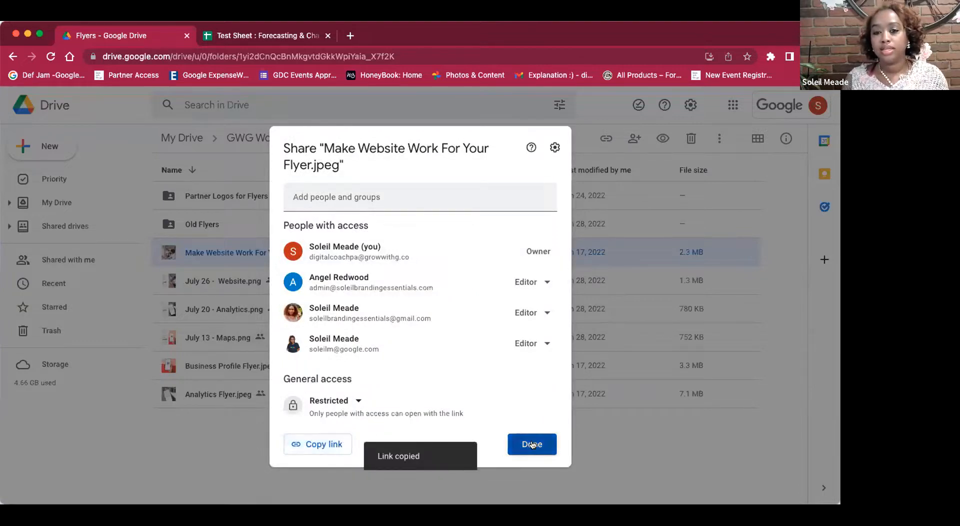
# - Switch back to the Test Sheet spreadsheet and link the Event Flyer text in B3 to the copied Drive file address
pyautogui.click(243, 39)
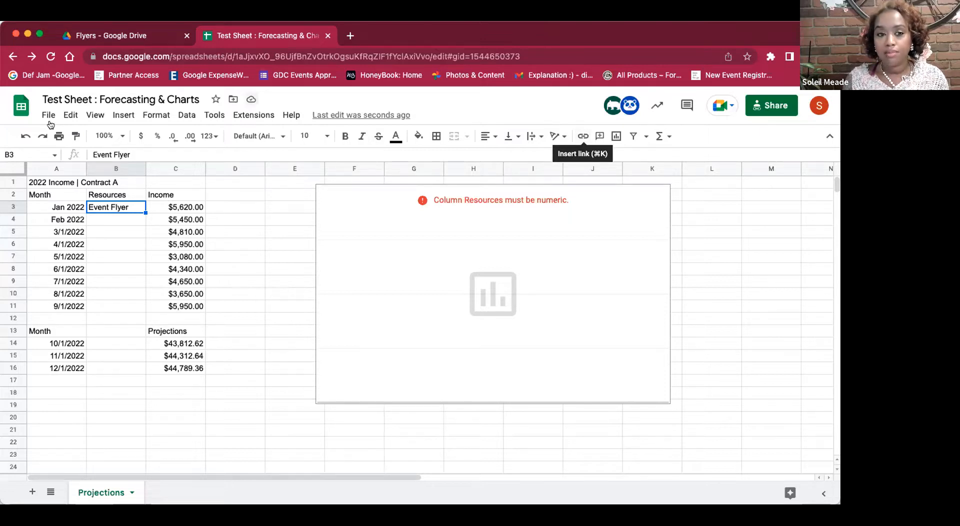
pyautogui.click(118, 116)
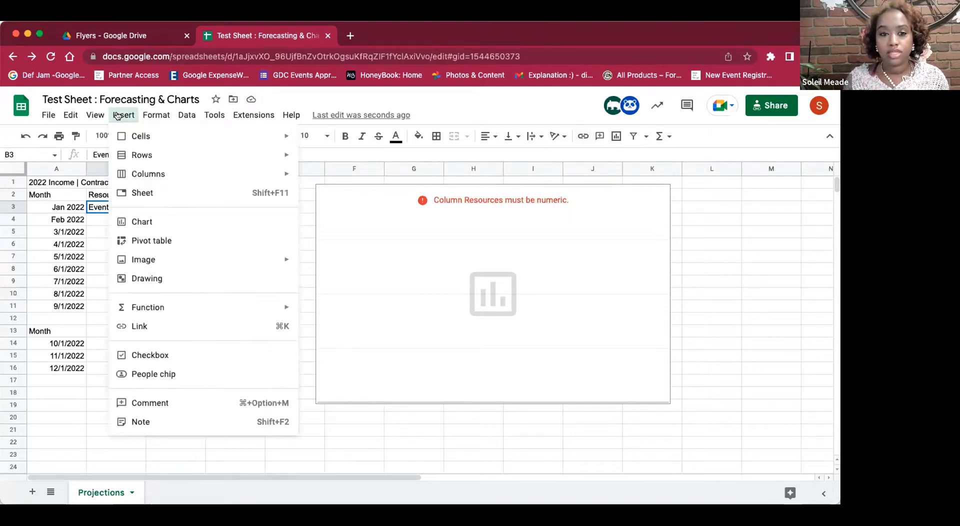
pyautogui.click(155, 324)
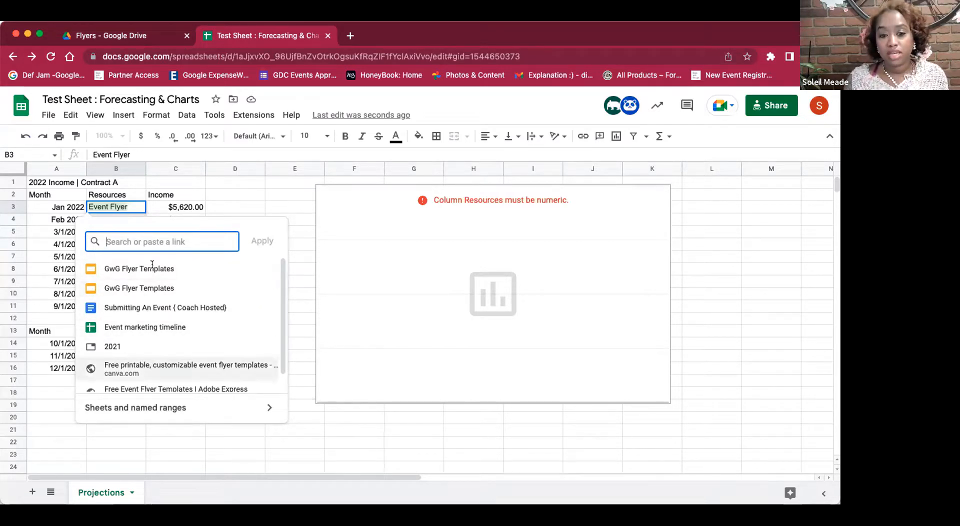
pyautogui.press('super+v')
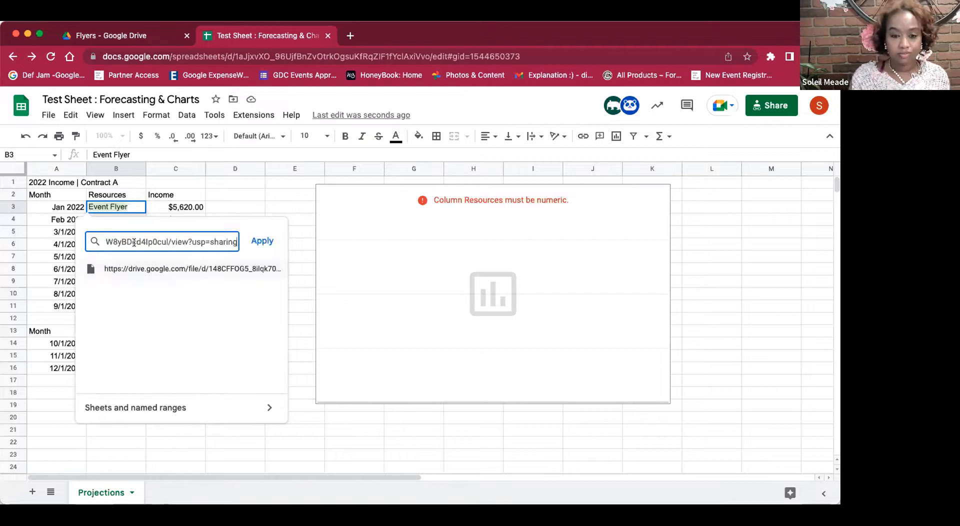
pyautogui.click(263, 241)
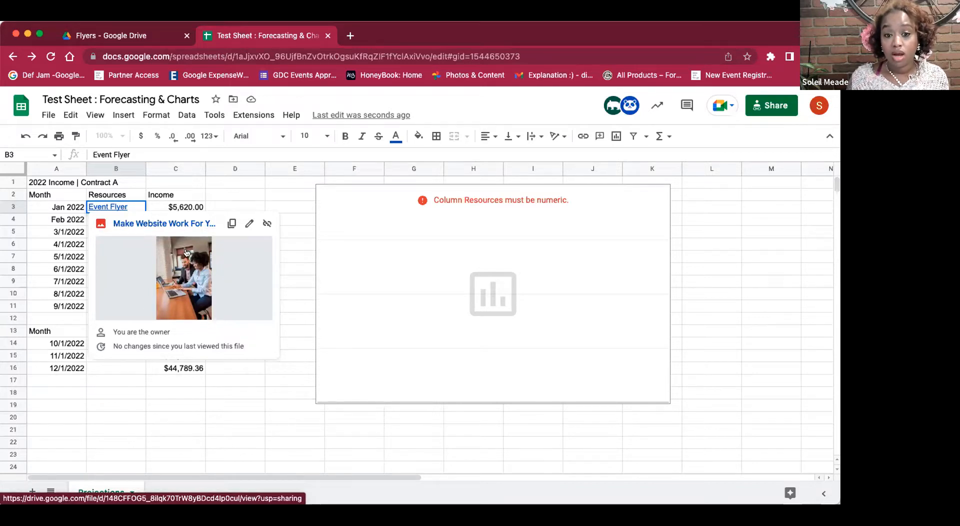
# - Create a filter on the Month range A2:A11
pyautogui.click(248, 189)
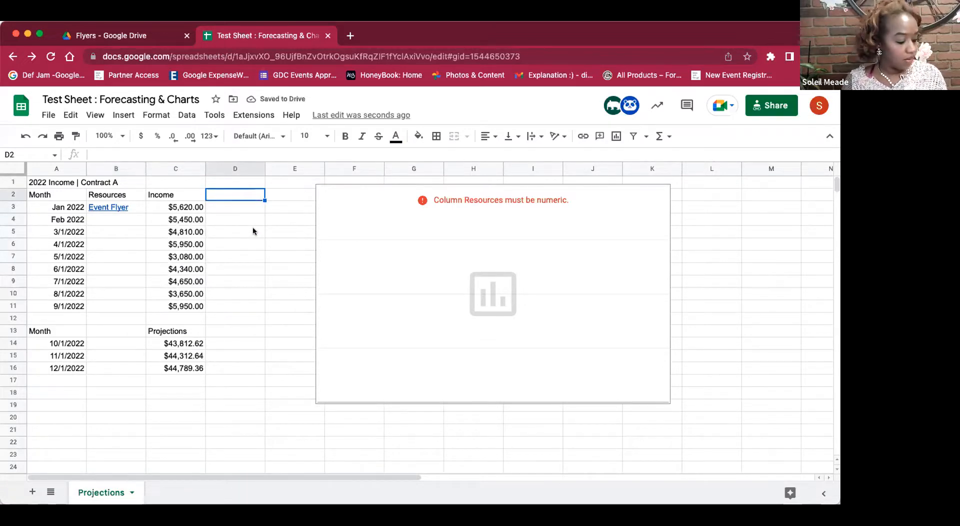
pyautogui.click(55, 210)
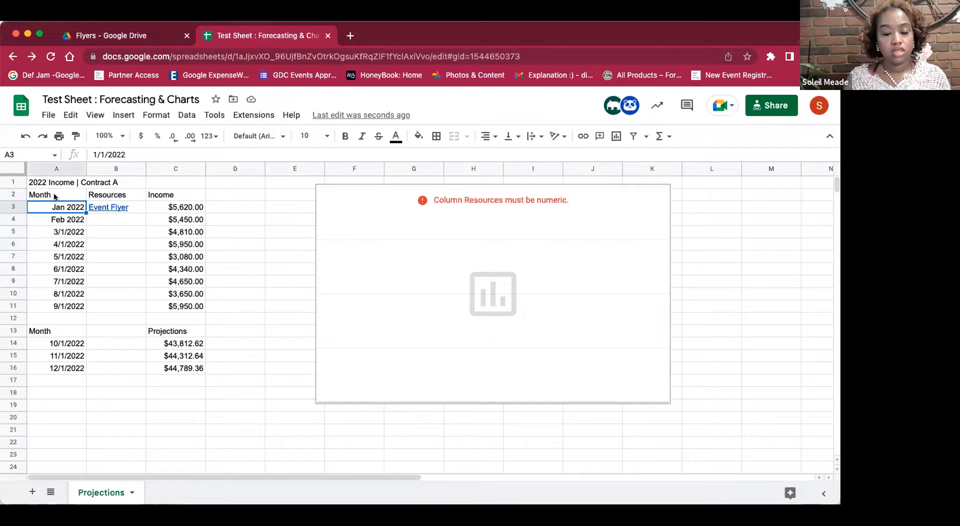
pyautogui.click(55, 196)
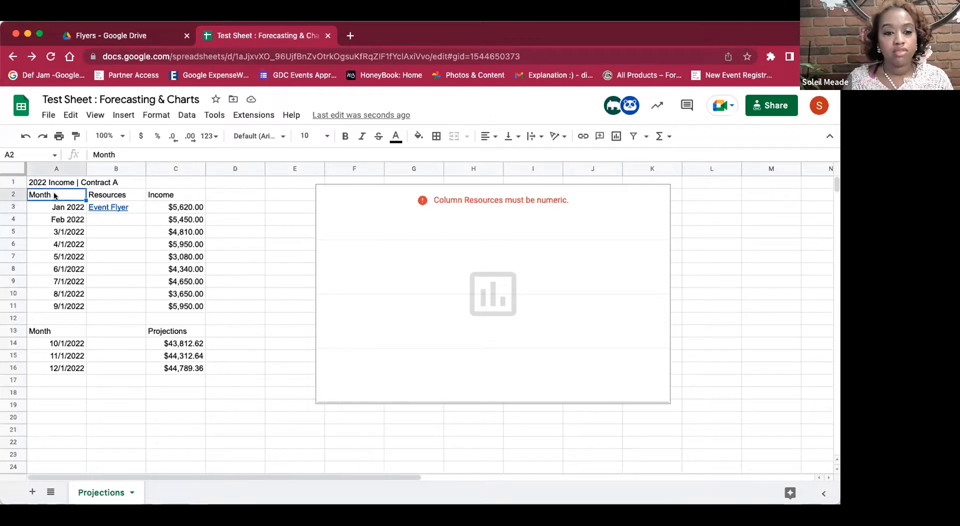
pyautogui.moveTo(55, 195); pyautogui.dragTo(60, 309)
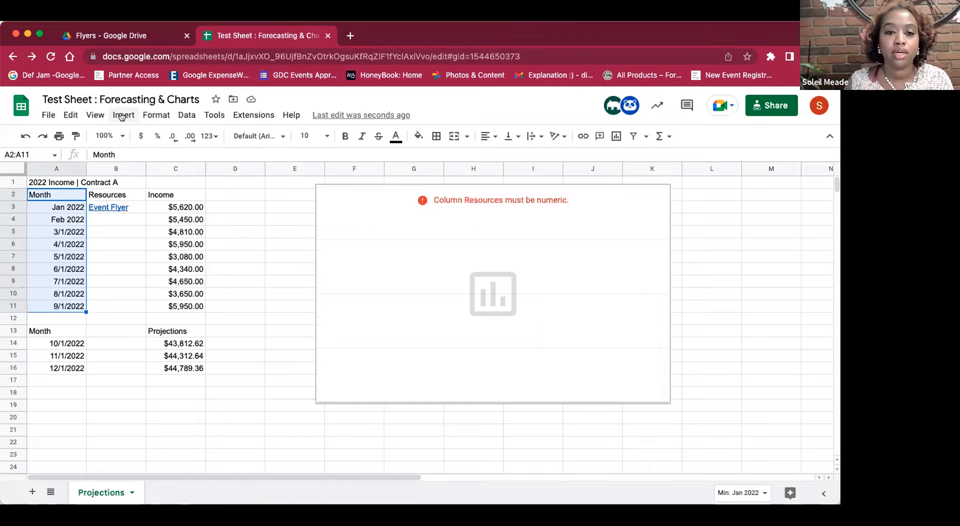
pyautogui.click(155, 116)
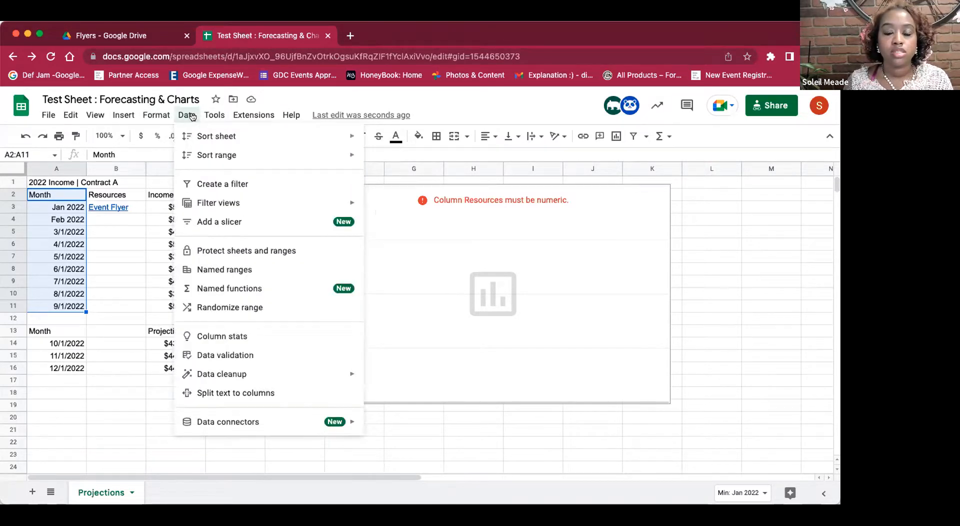
pyautogui.click(197, 184)
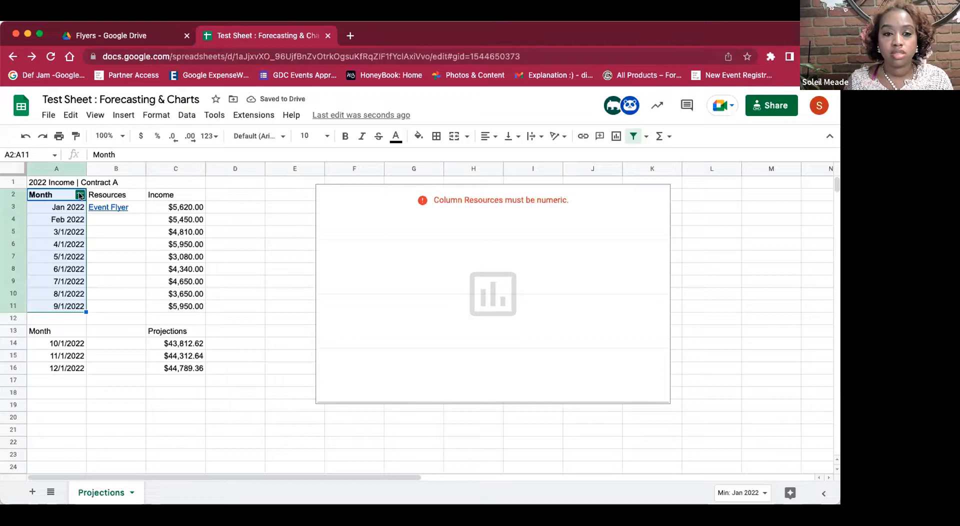
# - Examine the values offered by the Month column's filter and keep all of them selected
pyautogui.click(80, 196)
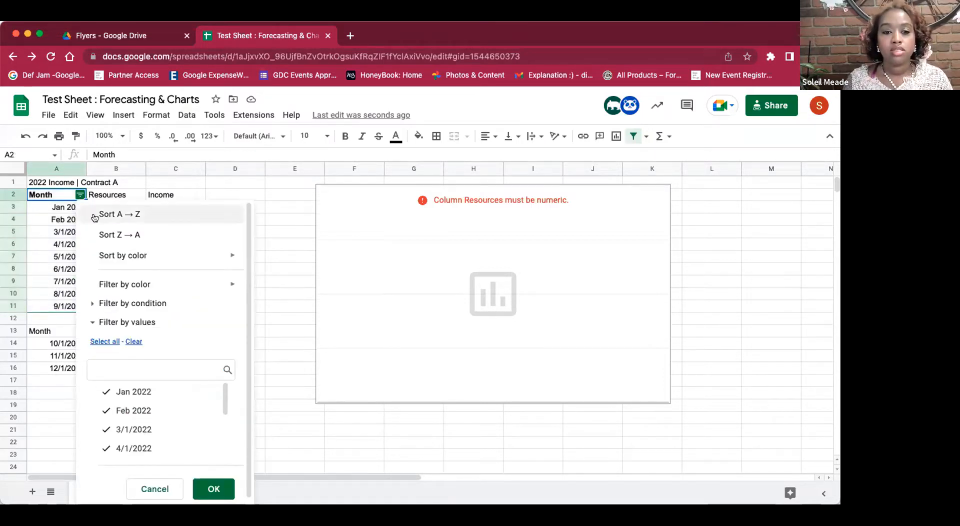
pyautogui.scroll(-1, 112, 334)
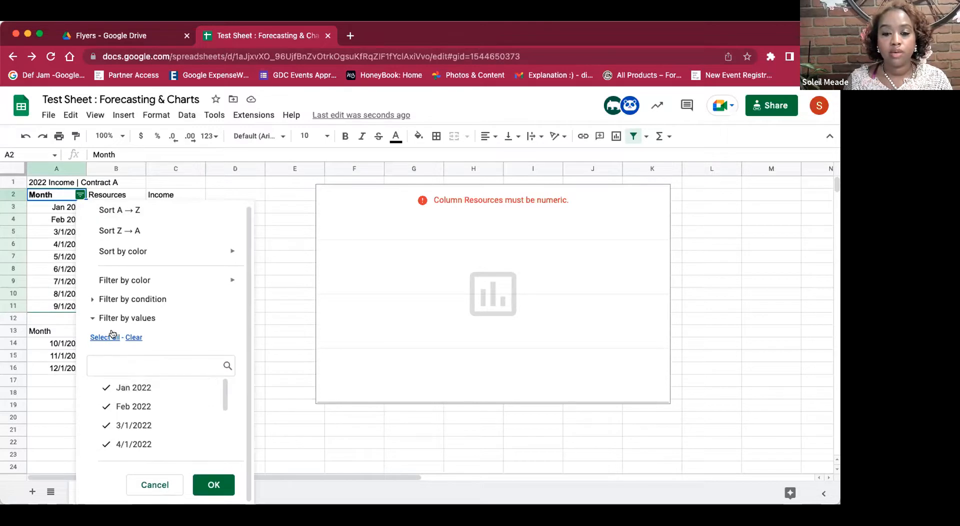
pyautogui.scroll(-2, 118, 392)
pyautogui.scroll(2, 118, 393)
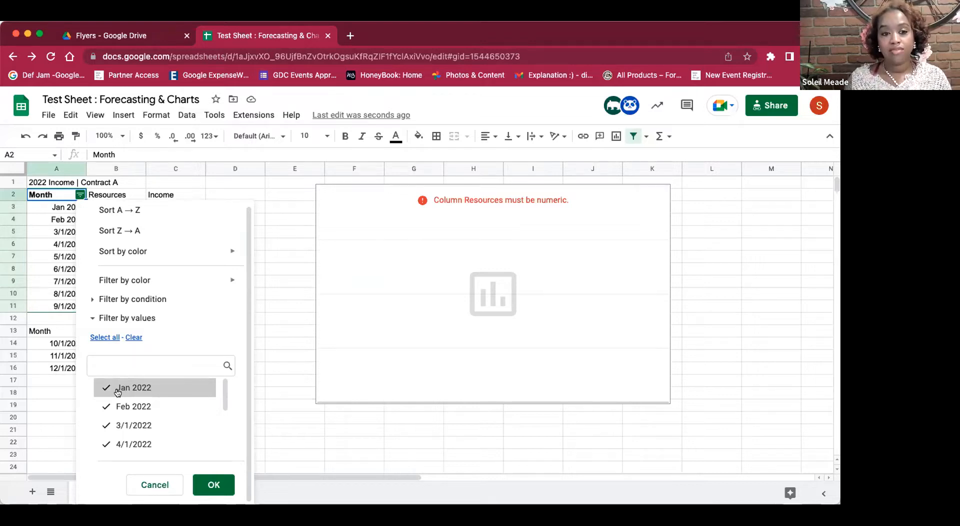
pyautogui.scroll(-2, 118, 393)
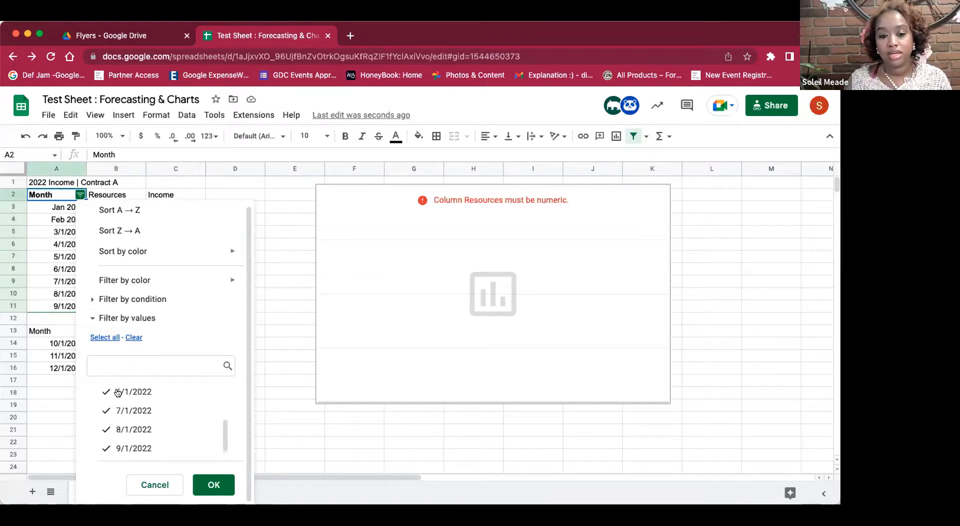
pyautogui.scroll(2, 118, 393)
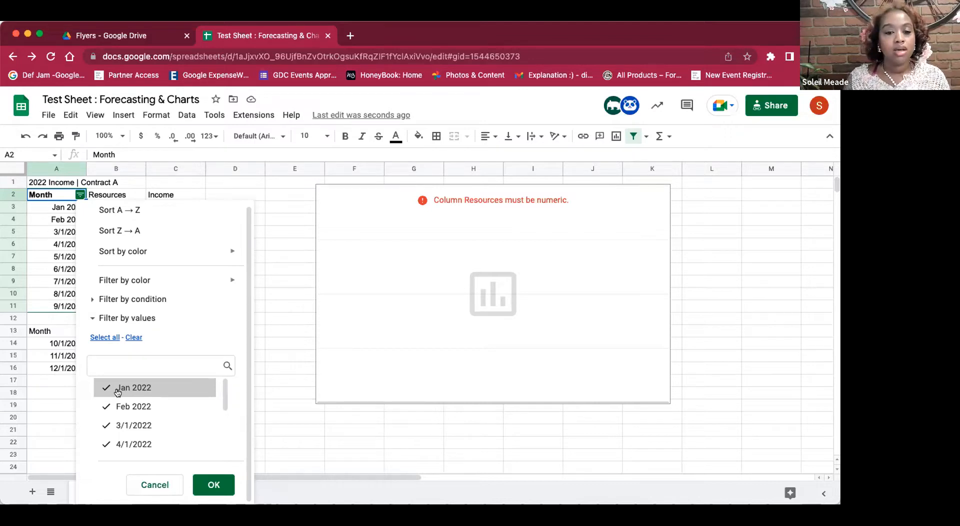
pyautogui.click(211, 481)
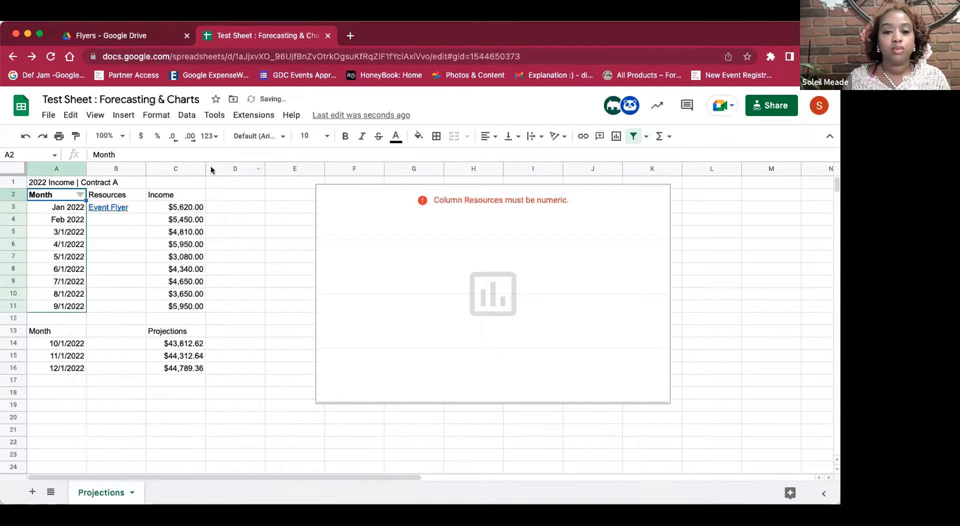
# - Fill D3:D9 with three people's first names: the first in D3:D4, the second in D5:D6 and the third in D7:D9
pyautogui.click(235, 208)
pyautogui.write('Soleil')
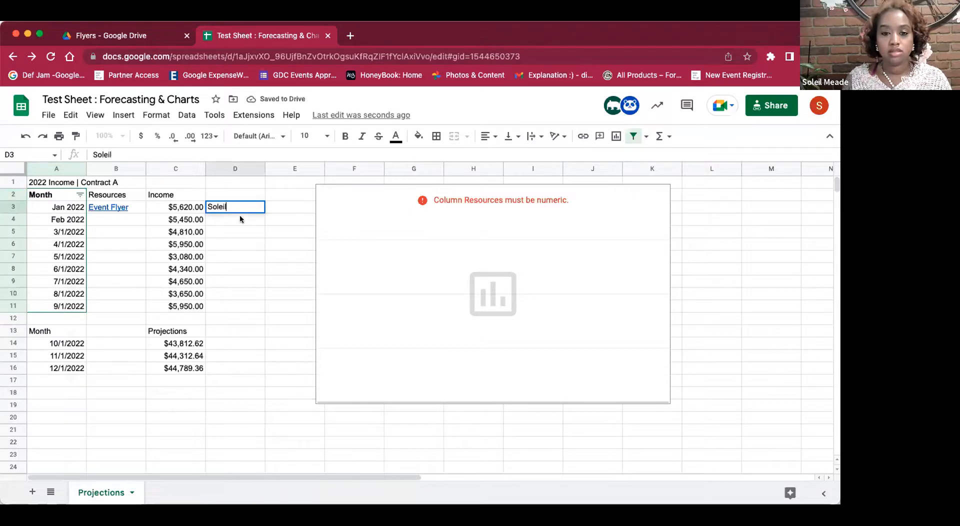
pyautogui.press('Return')
pyautogui.write('Soleil')
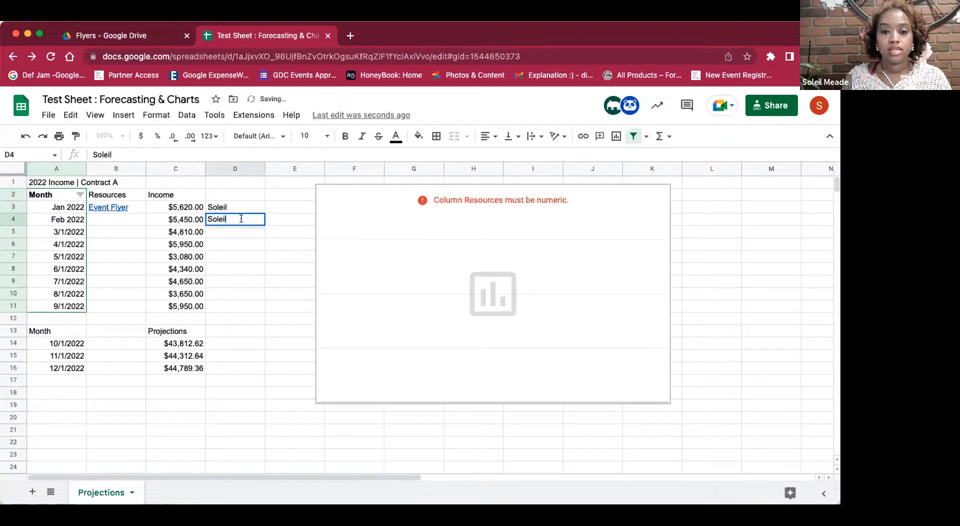
pyautogui.press('Return')
pyautogui.write('Vicky')
pyautogui.press('Return')
pyautogui.write('Vick')
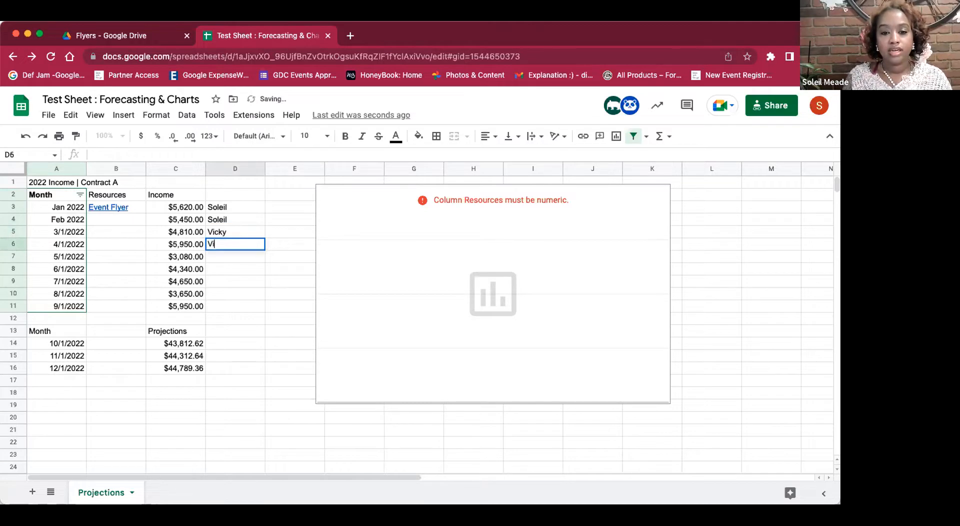
pyautogui.press('Return')
pyautogui.write('Ada')
pyautogui.press('Return')
pyautogui.write('Ad')
pyautogui.press('Return')
pyautogui.write('Ada')
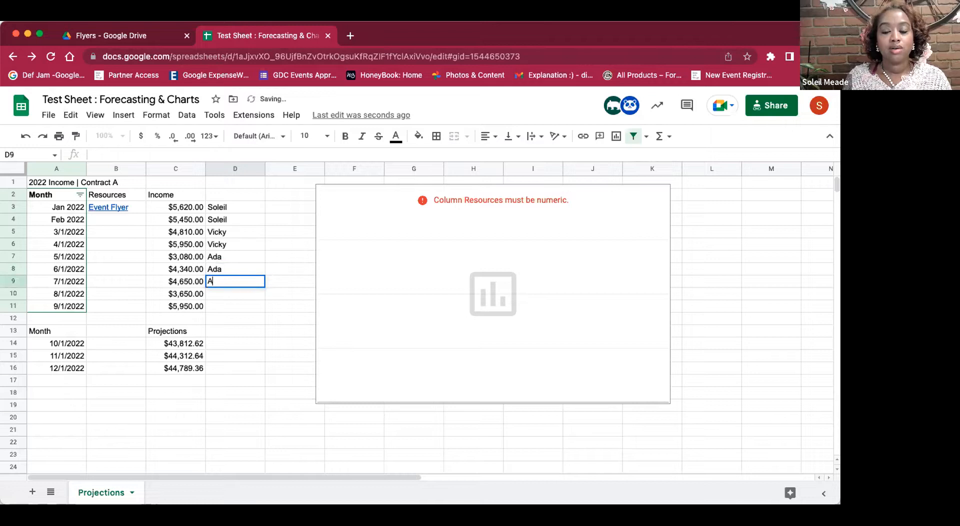
pyautogui.click(247, 244)
# - Remove the filter on the Month column and create a filter on D2:D11 instead
pyautogui.moveTo(243, 193); pyautogui.dragTo(252, 306)
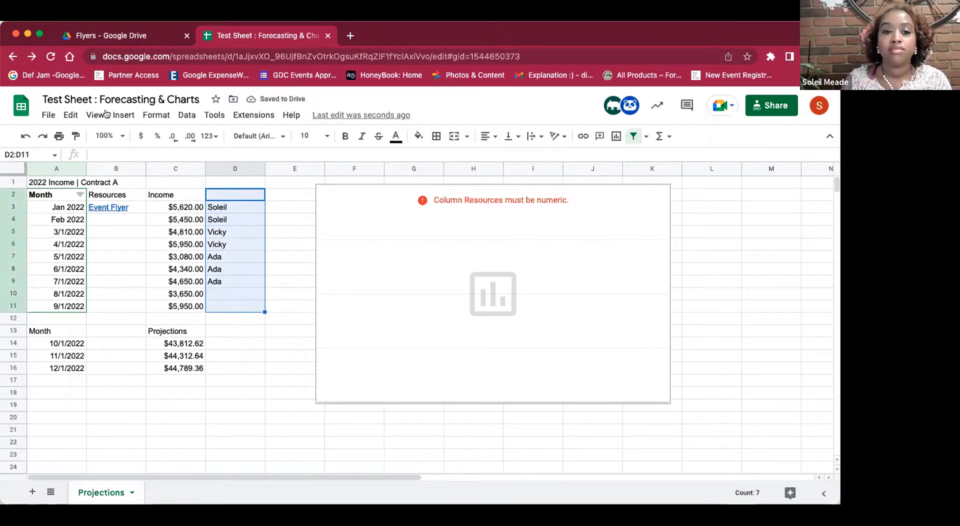
pyautogui.click(181, 115)
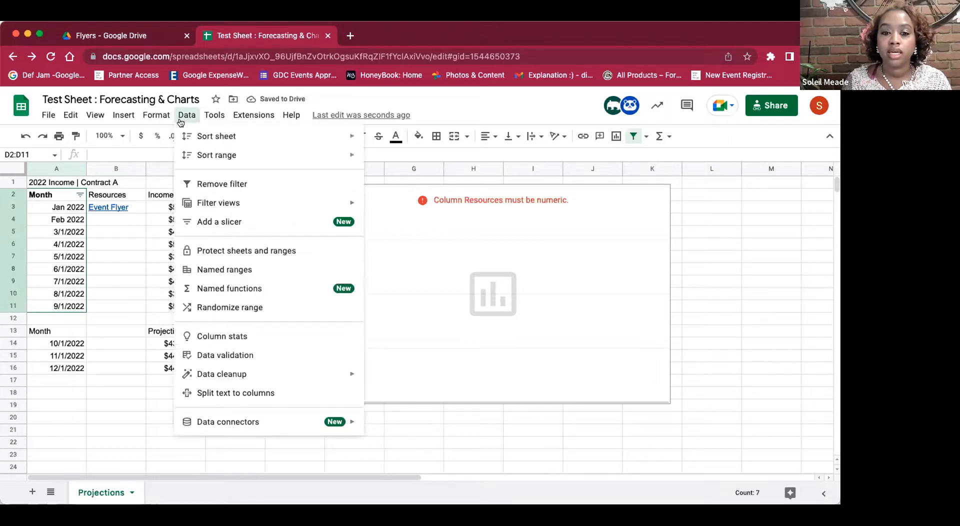
pyautogui.click(198, 184)
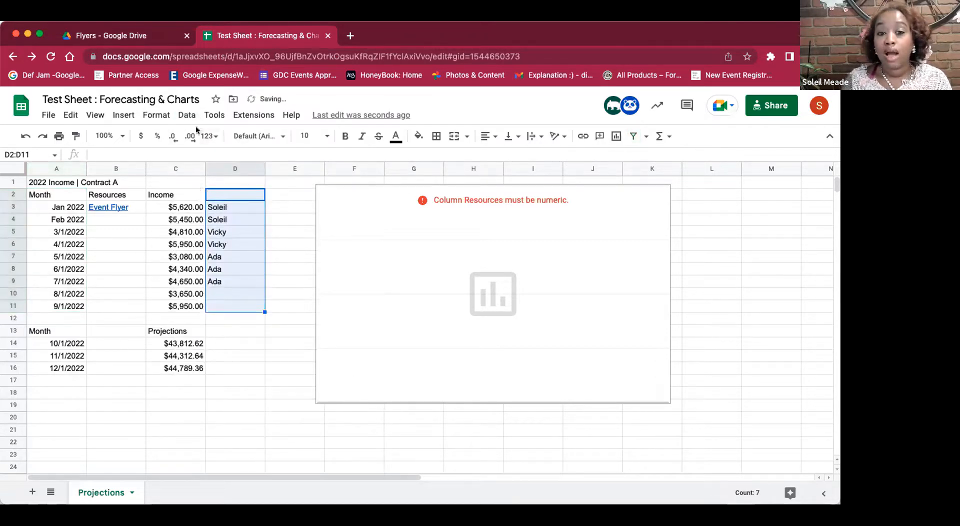
pyautogui.click(184, 115)
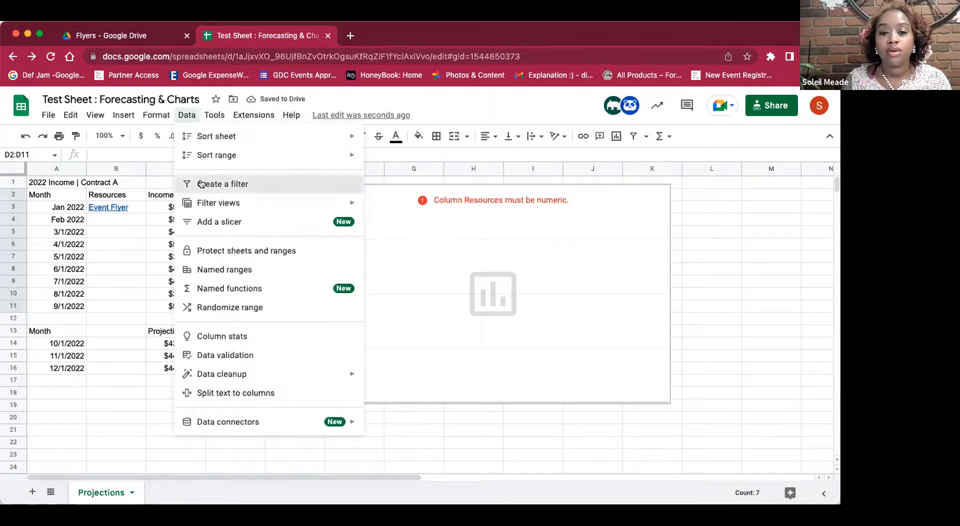
pyautogui.click(213, 186)
# - Filter column D by values, excluding blanks and the other two names, so only rows with the name entered in D7:D9 remain
pyautogui.click(259, 195)
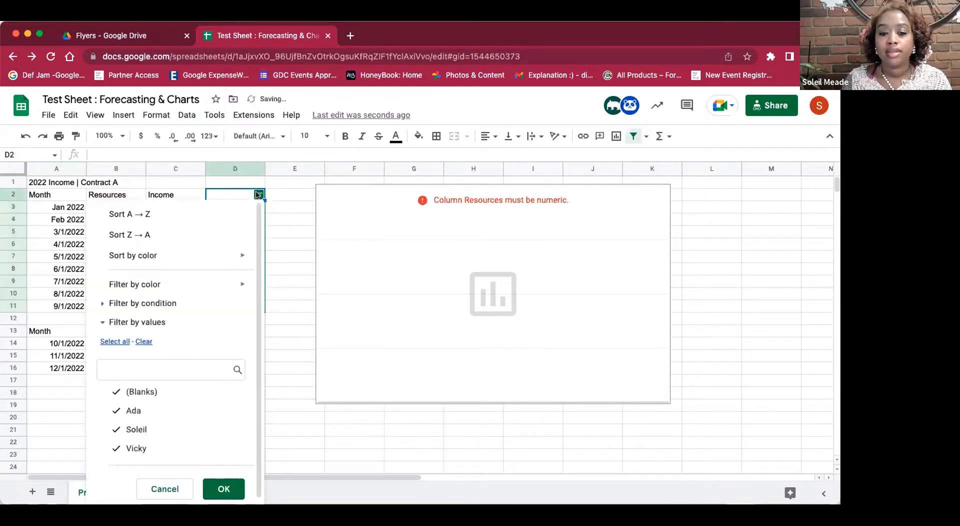
pyautogui.click(115, 389)
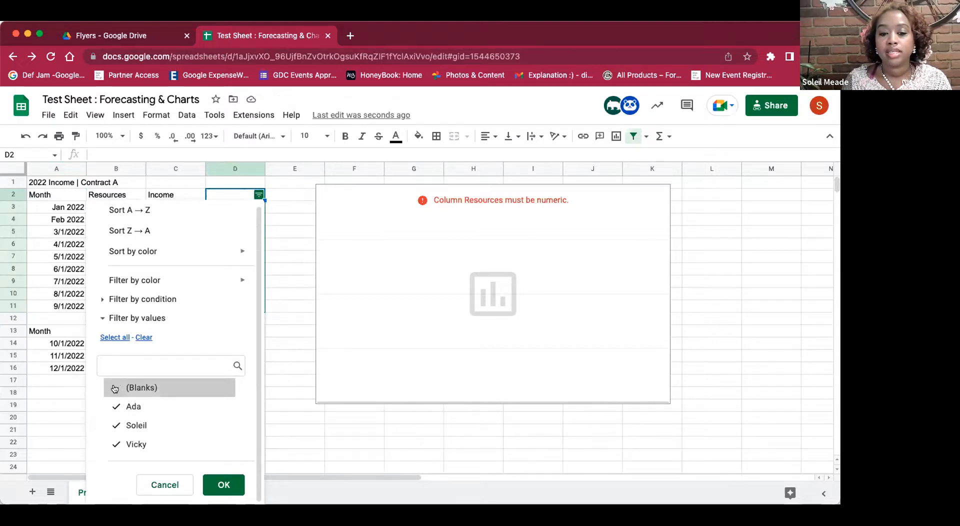
pyautogui.click(116, 425)
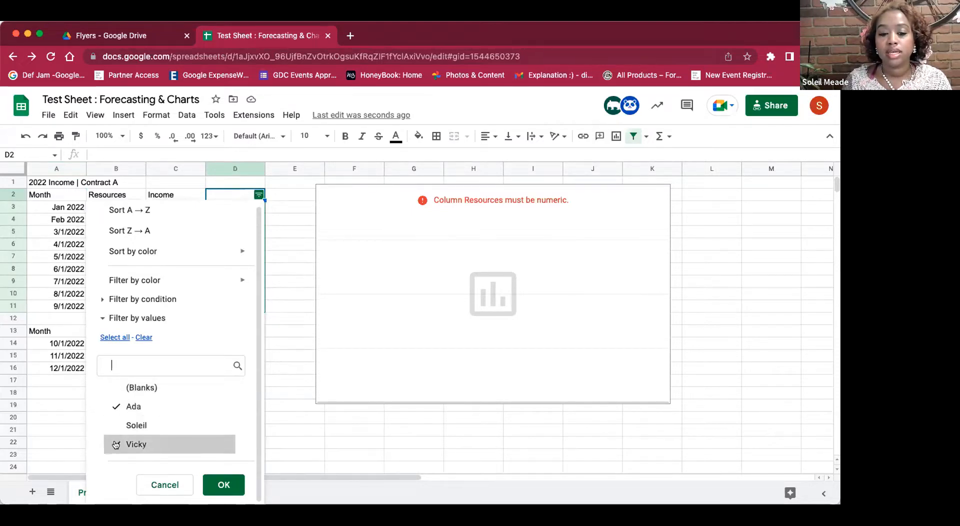
pyautogui.click(222, 484)
pyautogui.moveTo(242, 237); pyautogui.dragTo(14, 209)
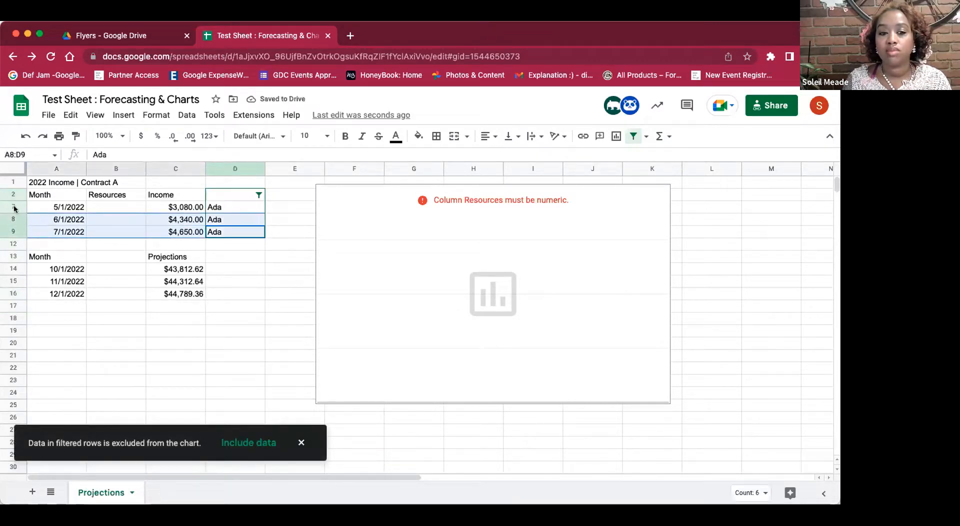
# - Extend the column D filter to also include the rows with the name entered in D3:D4
pyautogui.click(257, 194)
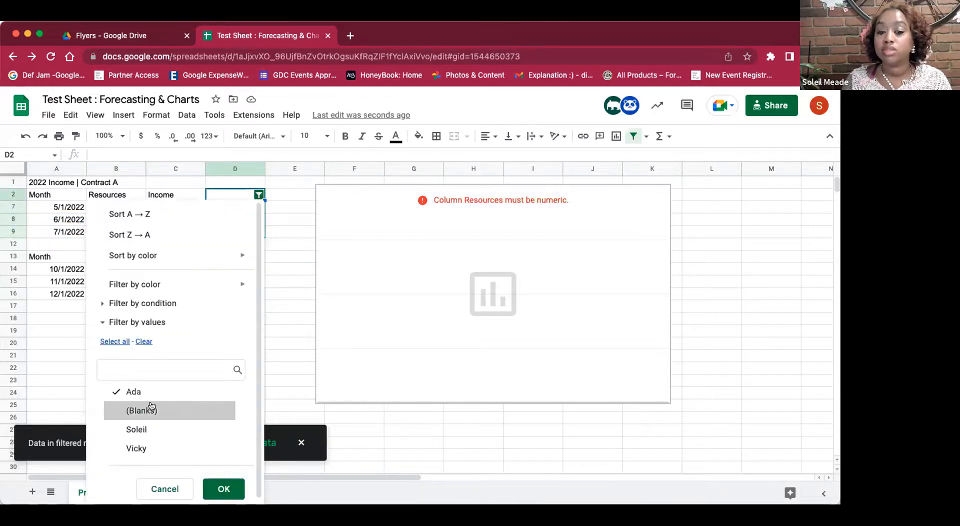
pyautogui.click(147, 430)
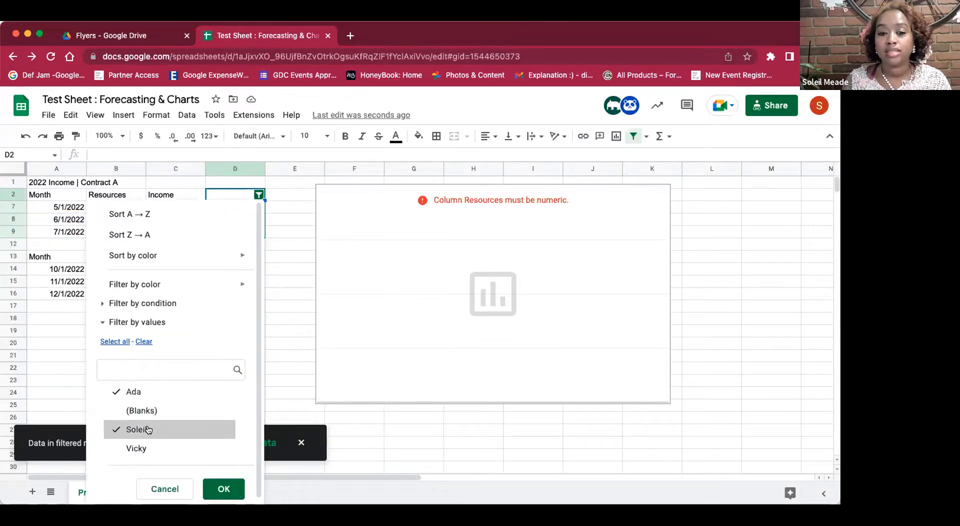
pyautogui.click(220, 488)
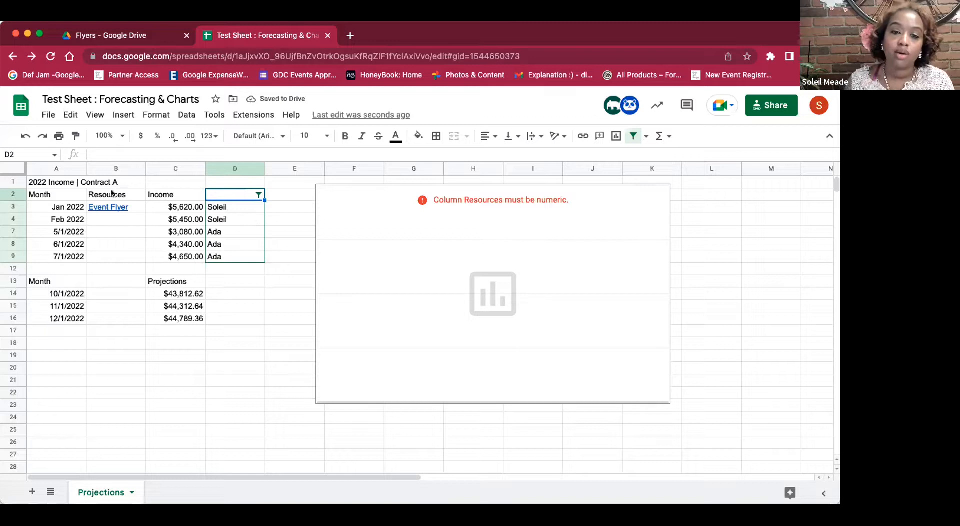
# - Move the Resources range B2:B16 to column E, starting at E2
pyautogui.click(299, 281)
pyautogui.click(446, 248)
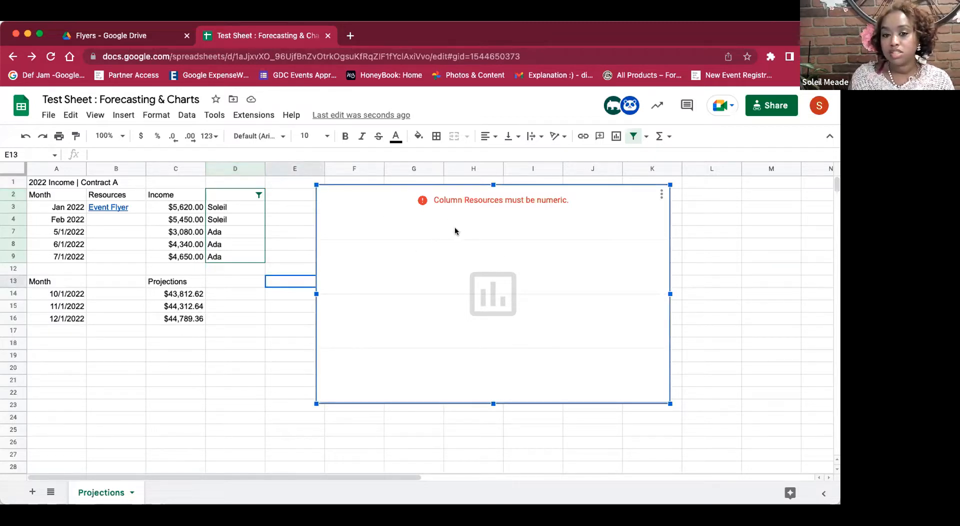
pyautogui.click(138, 196)
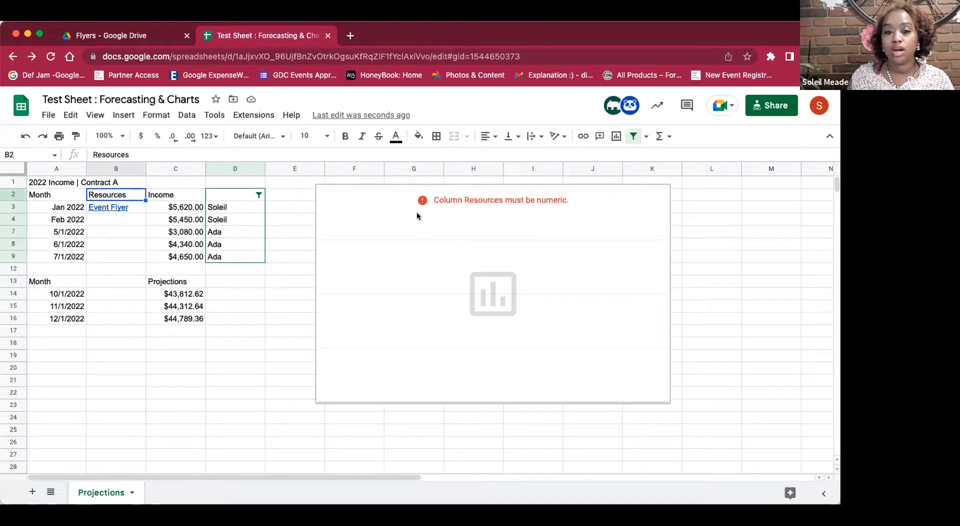
pyautogui.moveTo(125, 196); pyautogui.dragTo(125, 321)
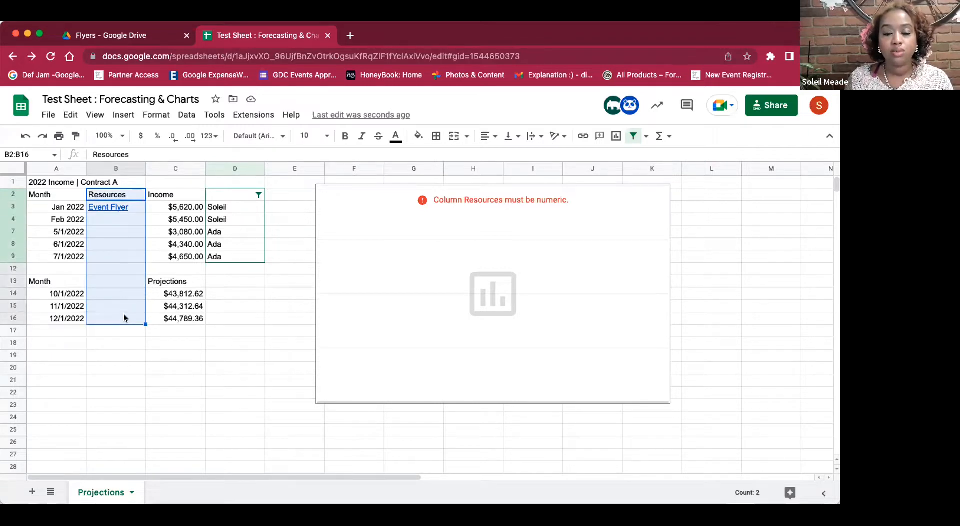
pyautogui.moveTo(125, 188); pyautogui.dragTo(284, 197)
# - Move the Income and Projections range C2:C16 into column B beside the months
pyautogui.click(165, 195)
pyautogui.moveTo(165, 195); pyautogui.dragTo(167, 314)
pyautogui.moveTo(187, 191); pyautogui.dragTo(129, 198)
pyautogui.click(230, 295)
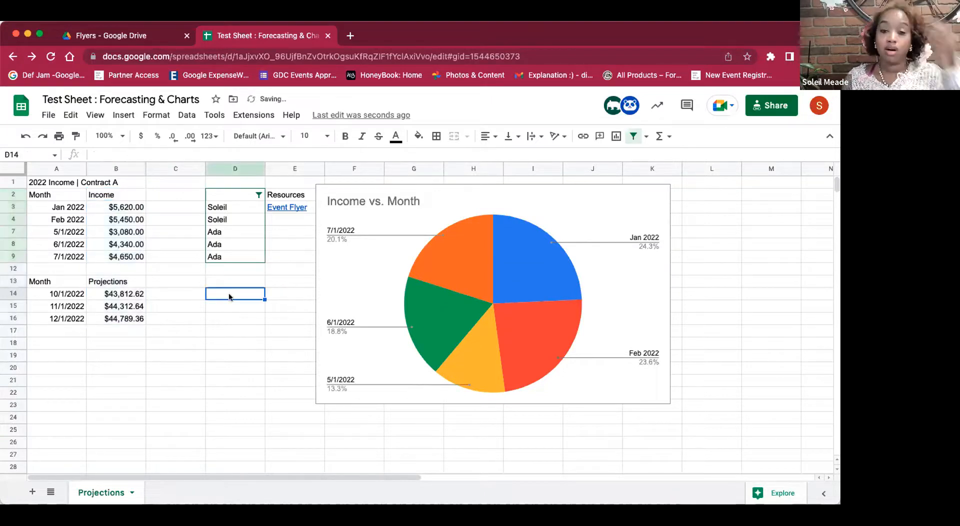